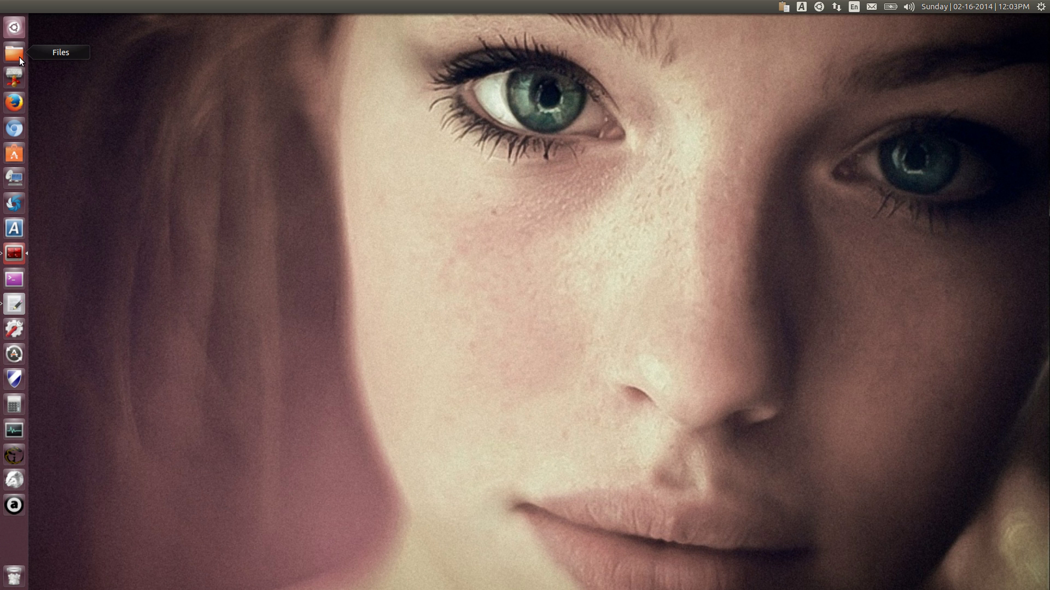
Step: Launch Files (Nautilus) from a Dash search for 'nautilus' and move its Home window up
{"action": "right_click", "coordinate": [17, 28]}
{"action": "left_click", "coordinate": [50, 39]}
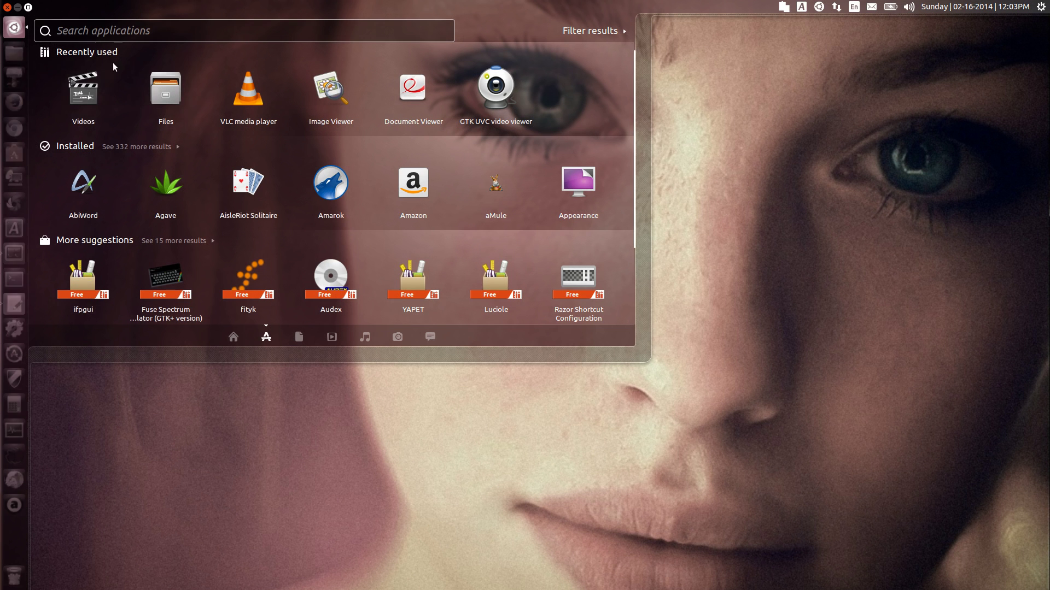
{"action": "type", "text": "n"}
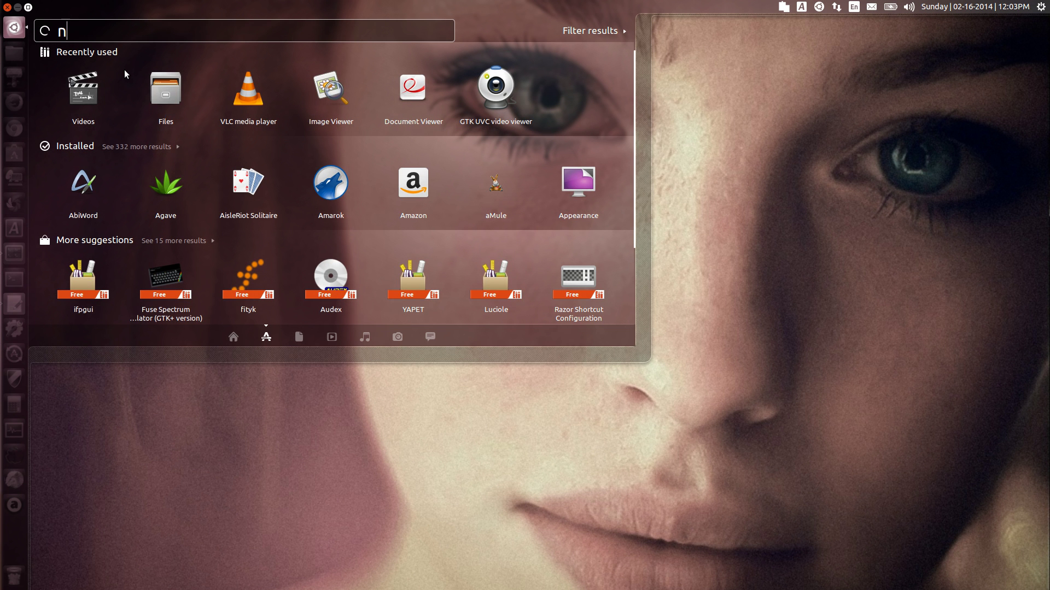
{"action": "type", "text": "autilus"}
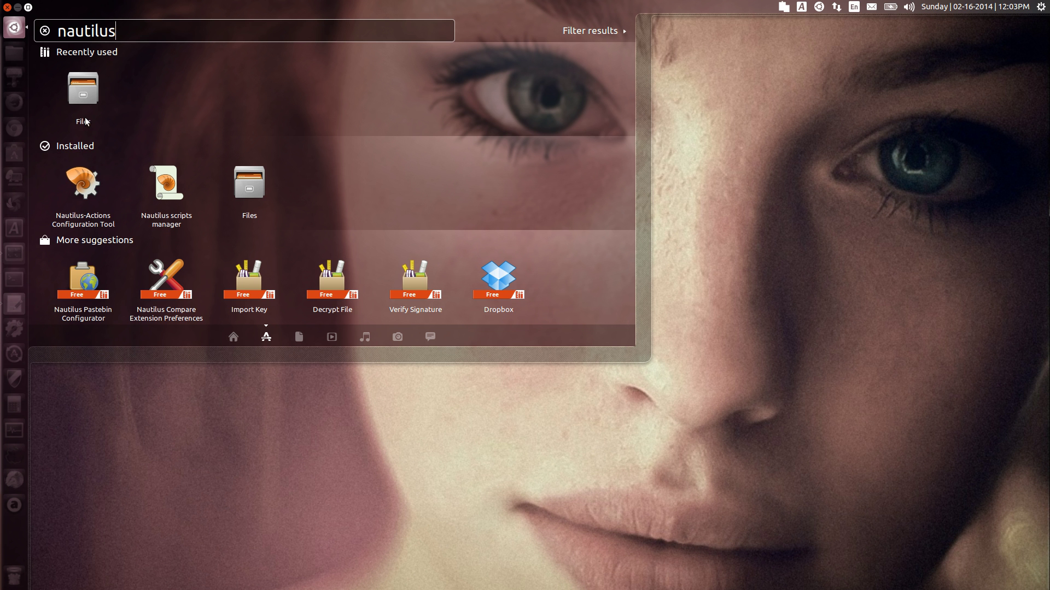
{"action": "left_click", "coordinate": [83, 88]}
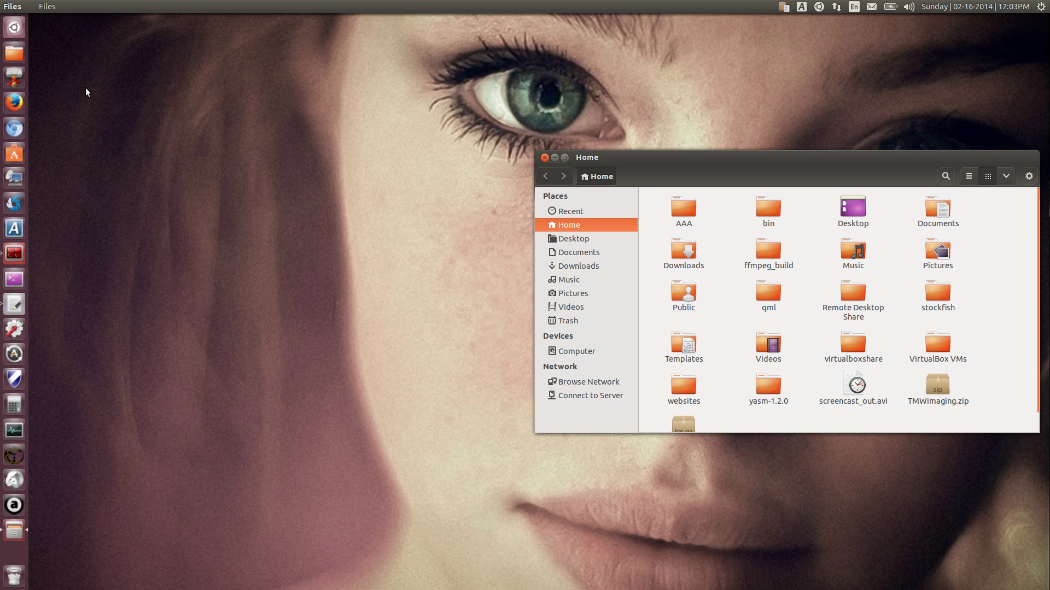
{"action": "left_click_drag", "start_coordinate": [818, 158], "coordinate": [812, 94]}
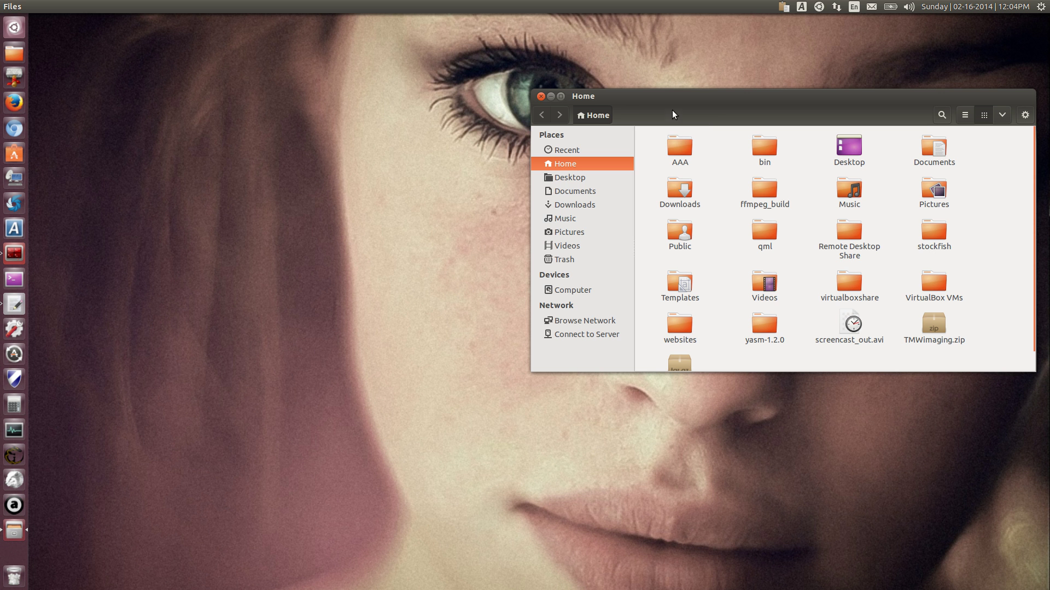
Step: Copy the Home folder's location and open a new Text Editor window
{"action": "right_click", "coordinate": [604, 111]}
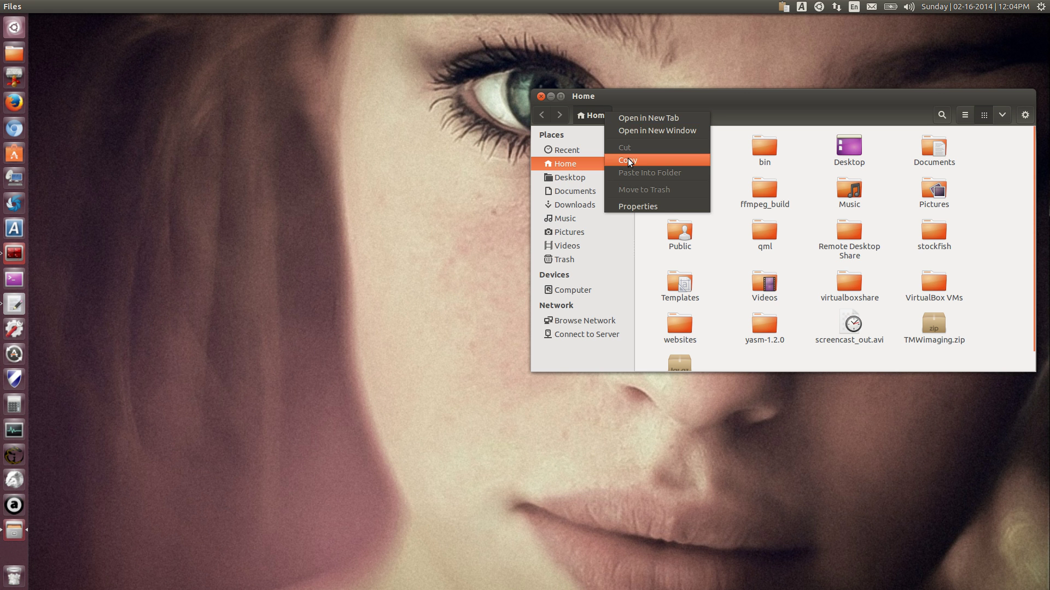
{"action": "left_click", "coordinate": [382, 206]}
{"action": "right_click", "coordinate": [14, 304]}
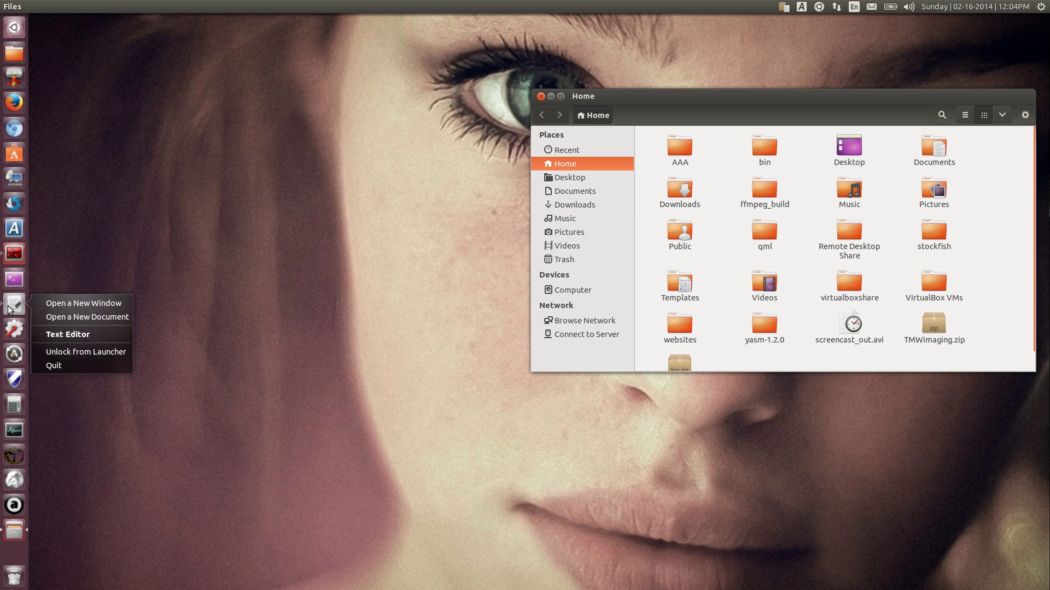
{"action": "left_click", "coordinate": [64, 301]}
Step: Paste the Home path into the blank document, then close it without saving
{"action": "right_click", "coordinate": [223, 109]}
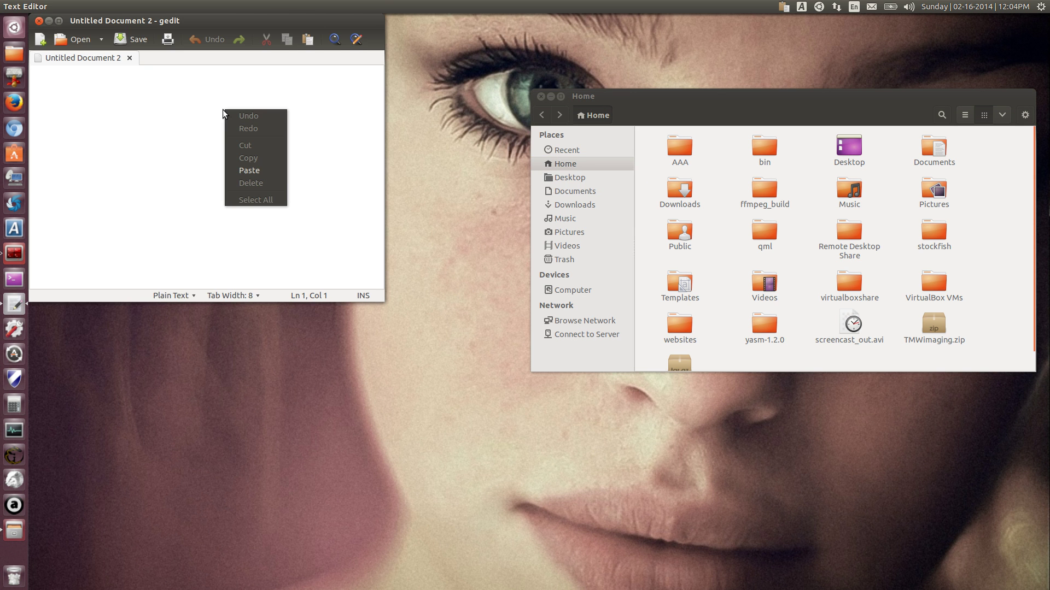
{"action": "left_click", "coordinate": [257, 171]}
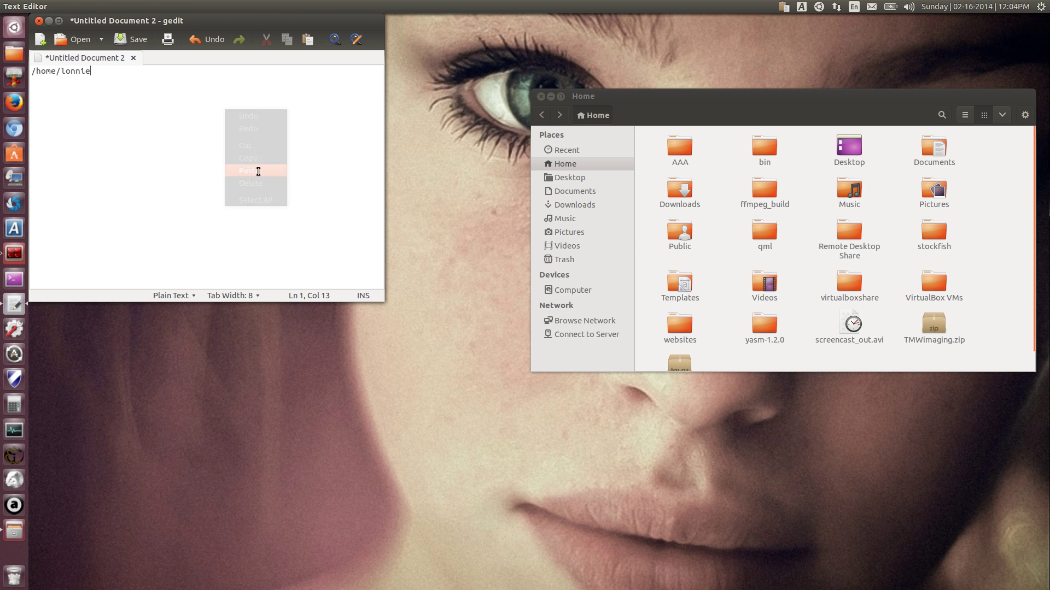
{"action": "left_click", "coordinate": [41, 22]}
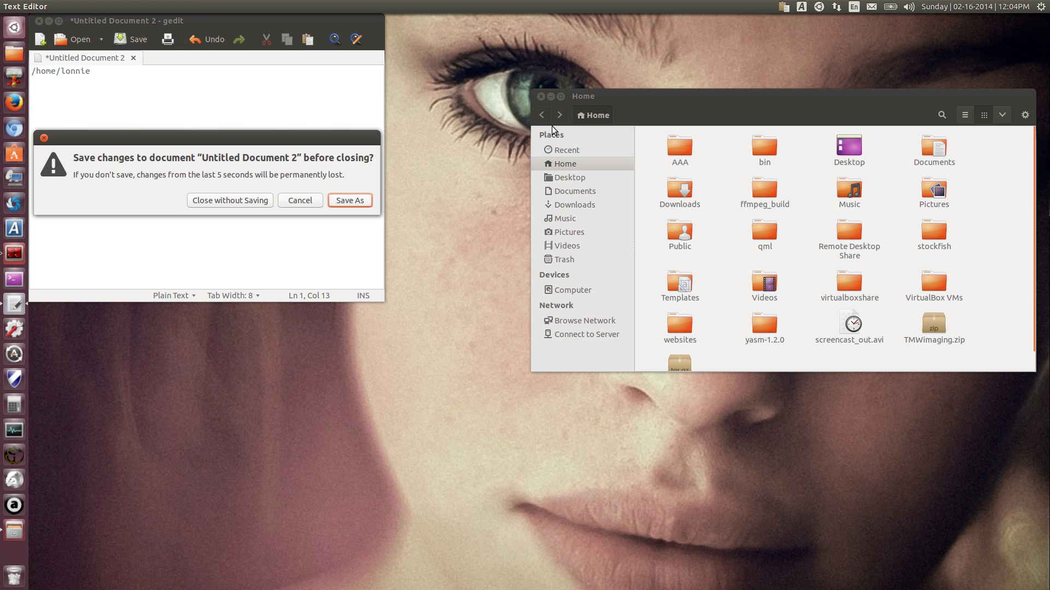
{"action": "left_click", "coordinate": [230, 200]}
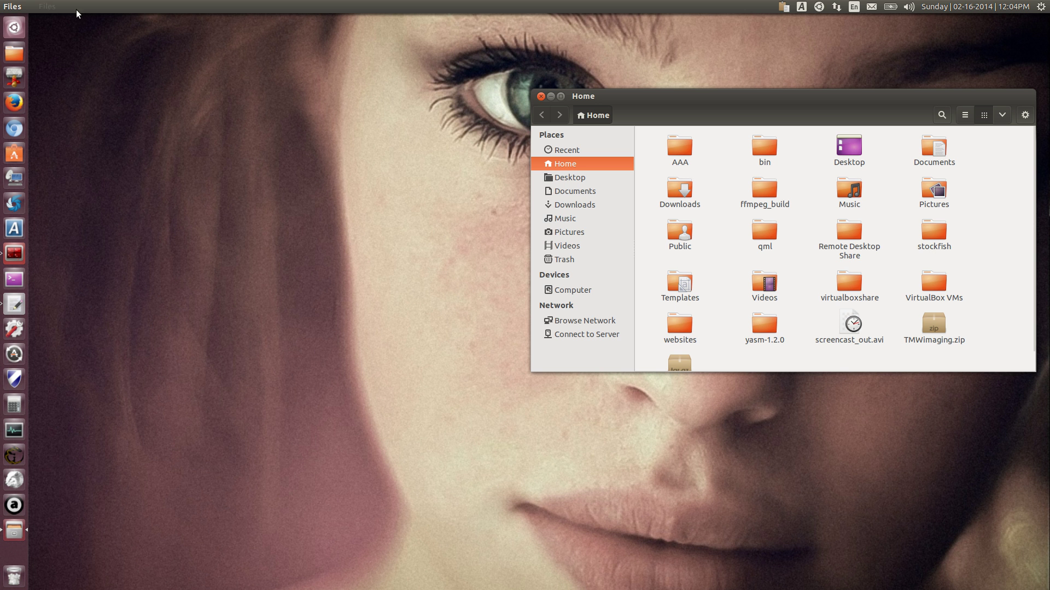
{"action": "left_click", "coordinate": [49, 6]}
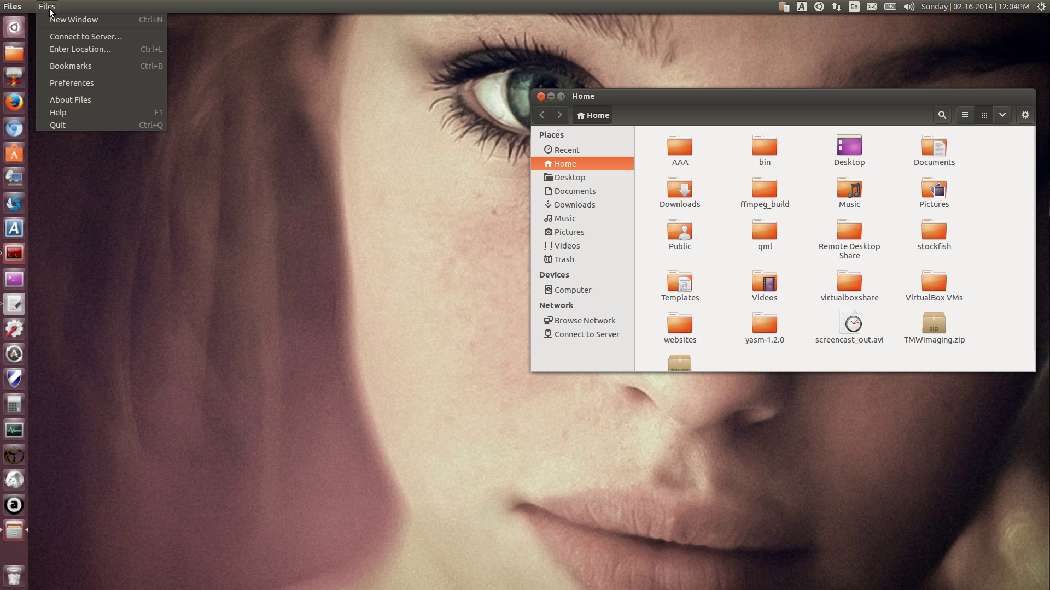
{"action": "left_click", "coordinate": [77, 48]}
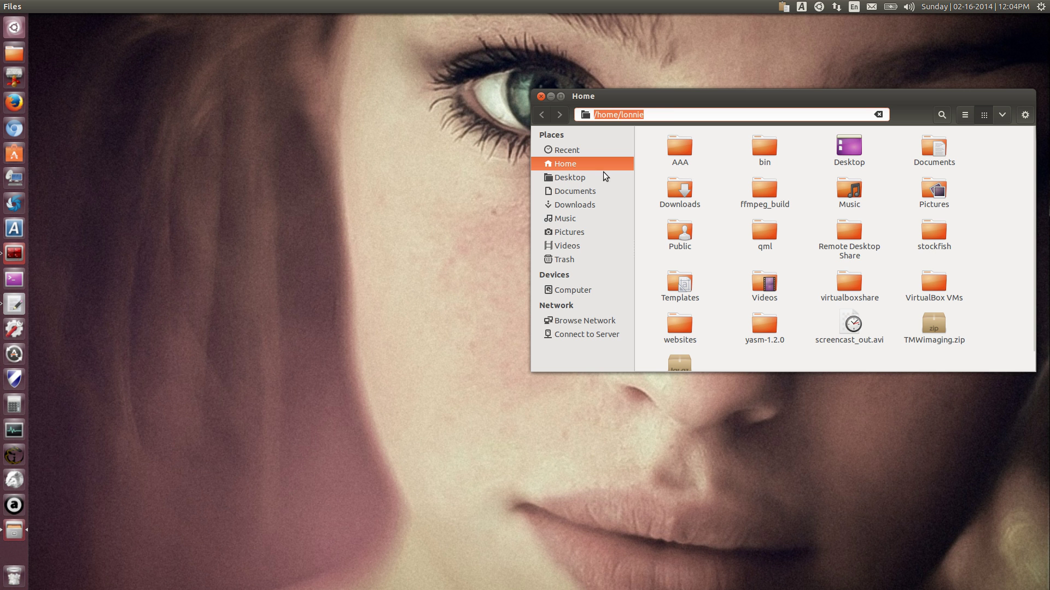
{"action": "left_click", "coordinate": [671, 114]}
{"action": "left_click_drag", "start_coordinate": [668, 115], "coordinate": [562, 105]}
{"action": "left_click", "coordinate": [541, 96]}
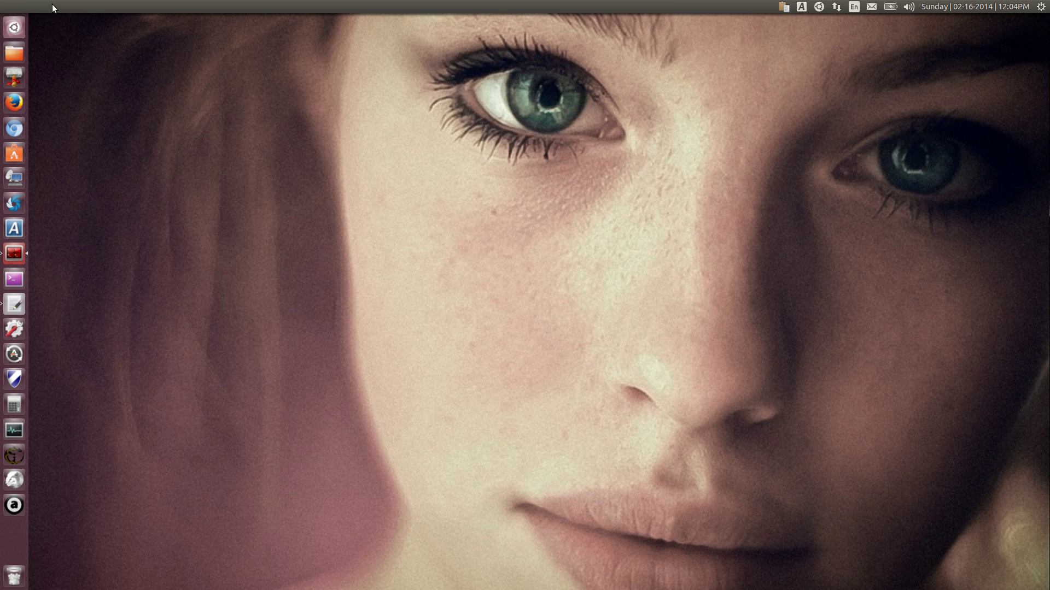
{"action": "right_click", "coordinate": [19, 53]}
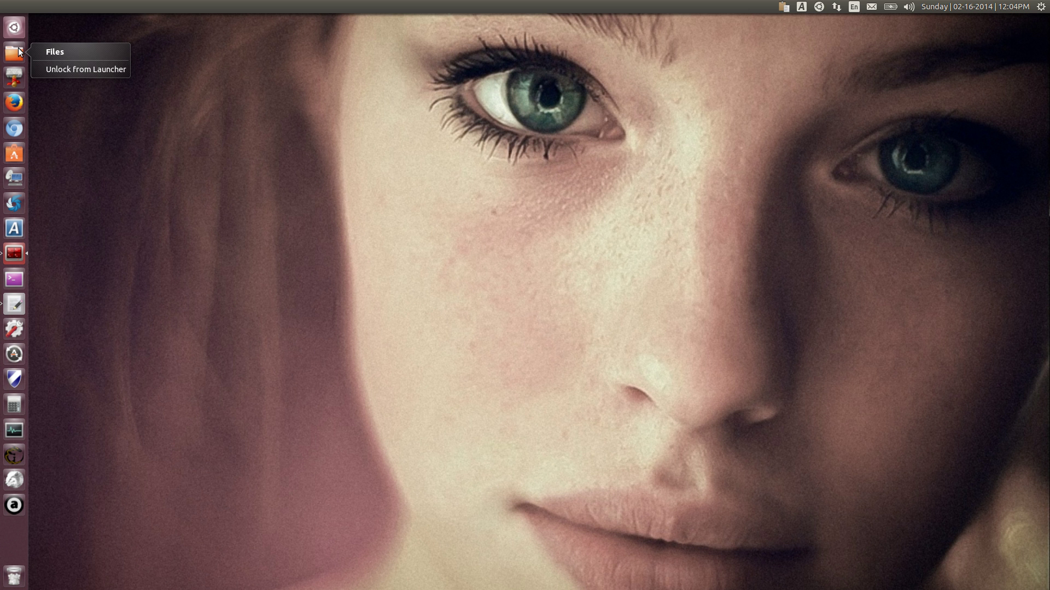
{"action": "right_click", "coordinate": [18, 27]}
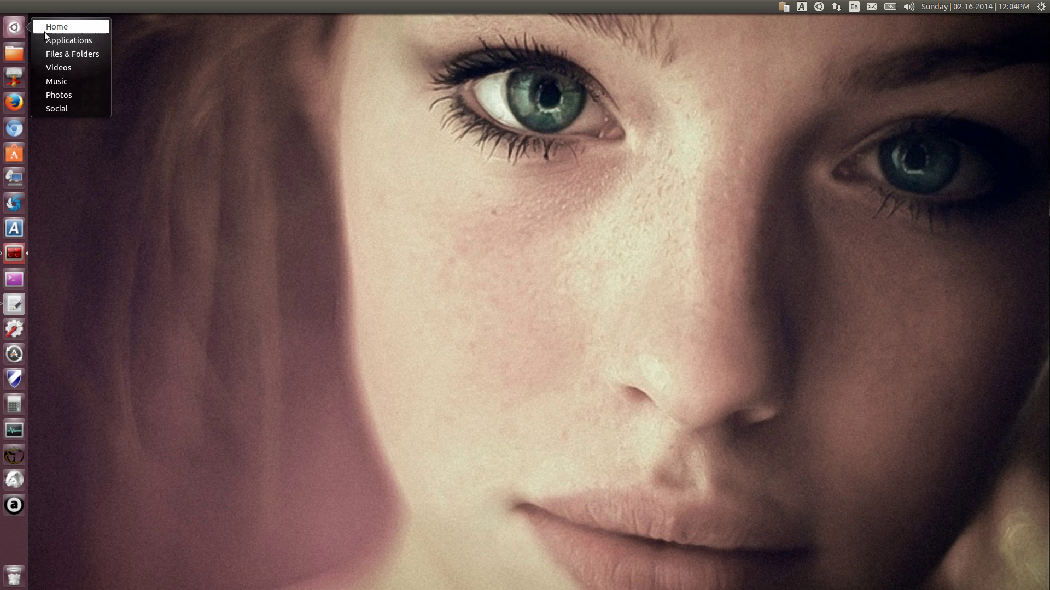
{"action": "left_click", "coordinate": [52, 40]}
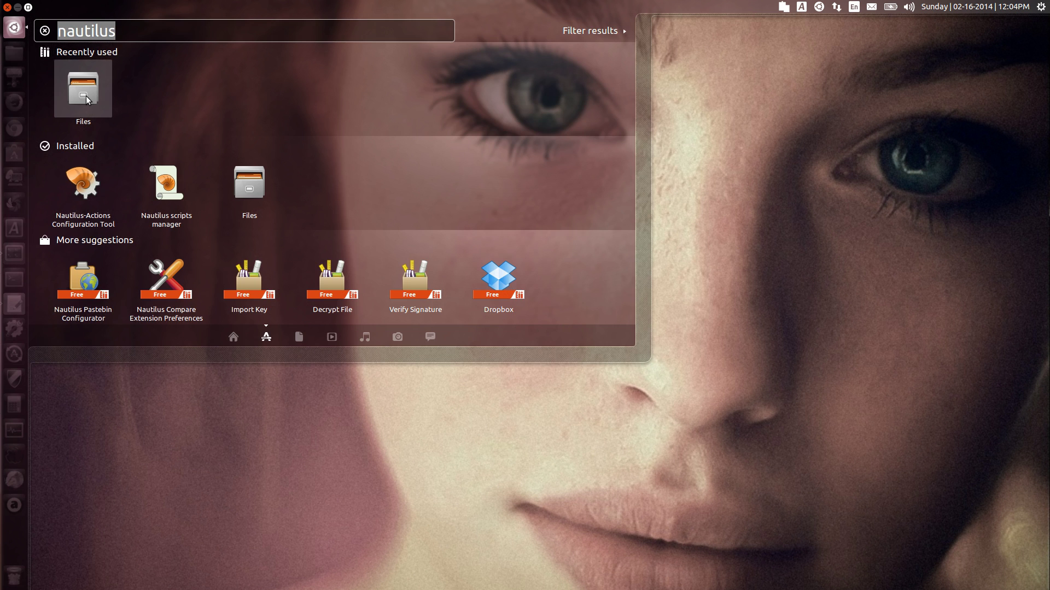
{"action": "left_click", "coordinate": [83, 90]}
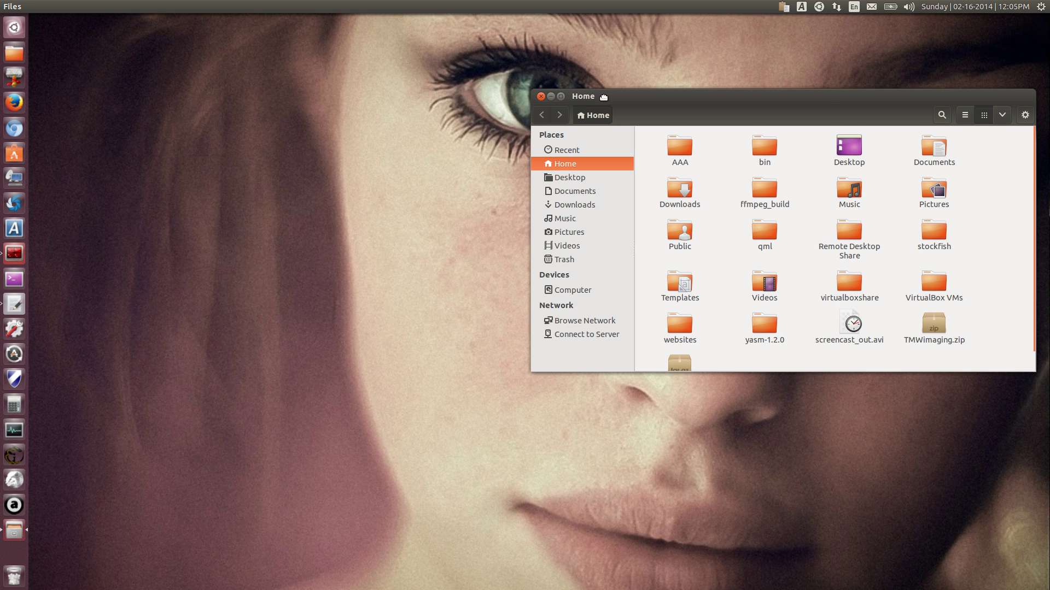
Step: Move the Nautilus window lower right and launch Thunar File Manager via a Dash search for 'thunar'
{"action": "left_click_drag", "start_coordinate": [601, 103], "coordinate": [616, 315]}
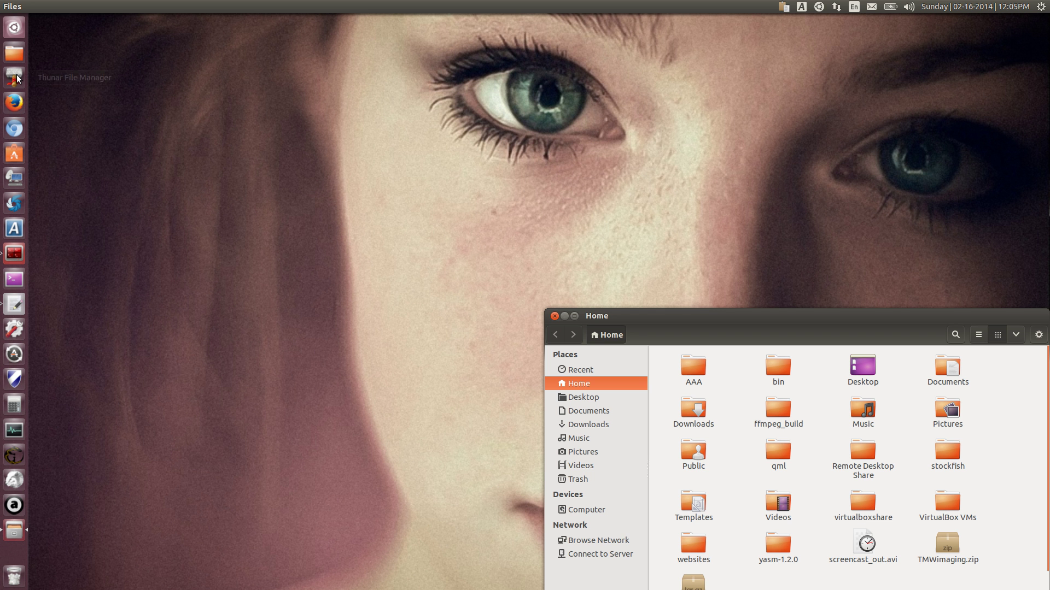
{"action": "right_click", "coordinate": [17, 27]}
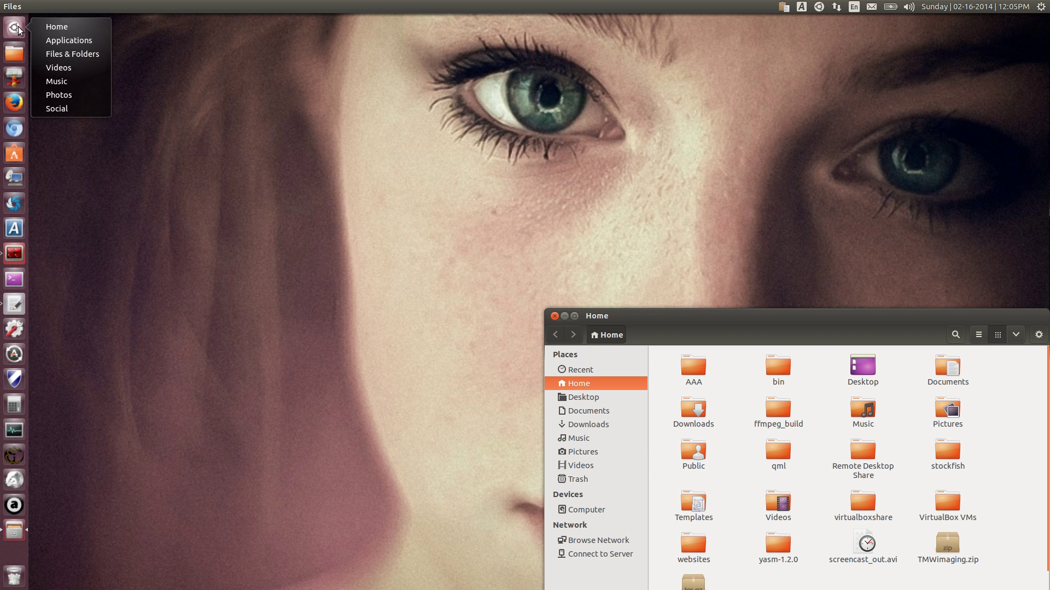
{"action": "left_click", "coordinate": [55, 38]}
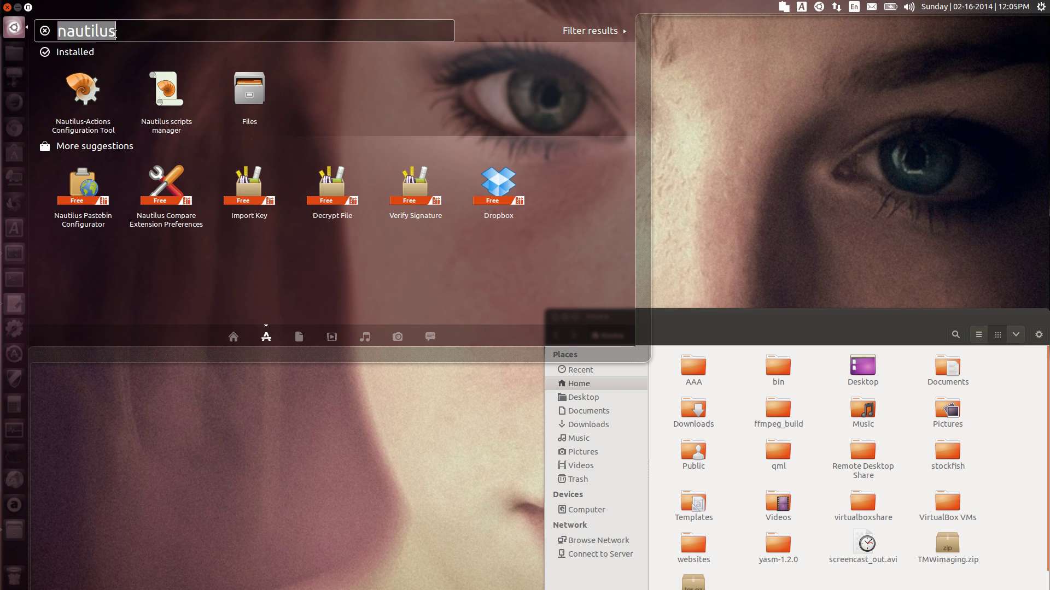
{"action": "type", "text": "thunar"}
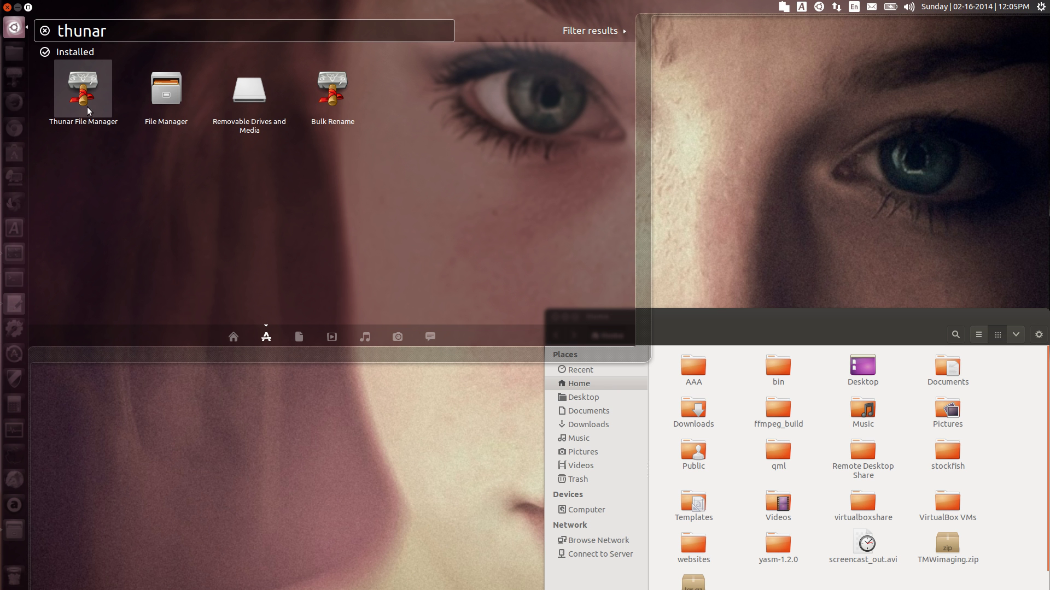
{"action": "left_click", "coordinate": [86, 88]}
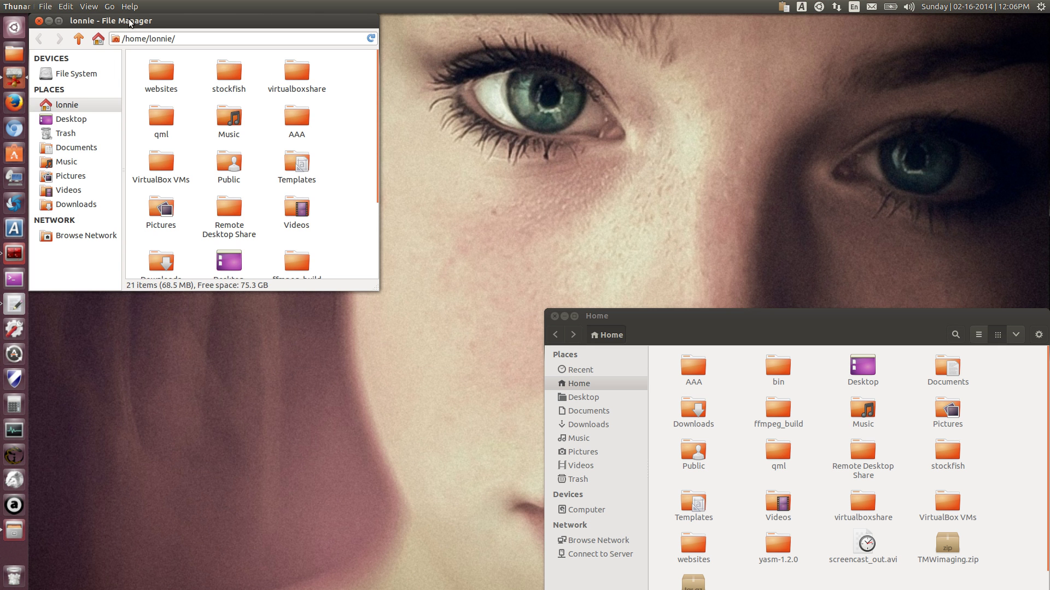
Step: Arrange the Thunar and Nautilus windows side by side and select Thunar's home path
{"action": "left_click_drag", "start_coordinate": [130, 21], "coordinate": [176, 114]}
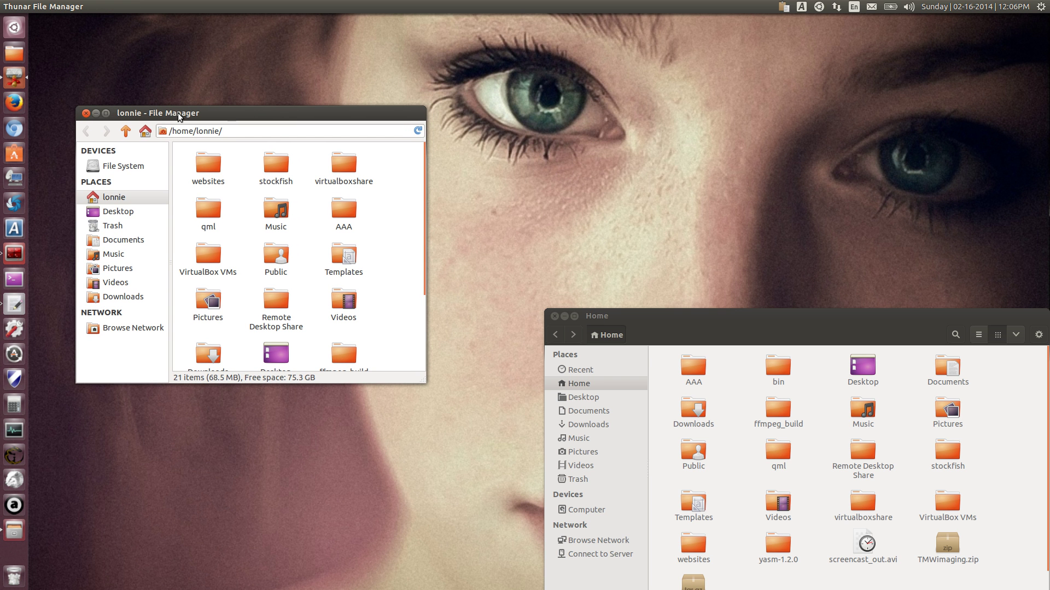
{"action": "triple_click", "coordinate": [235, 131]}
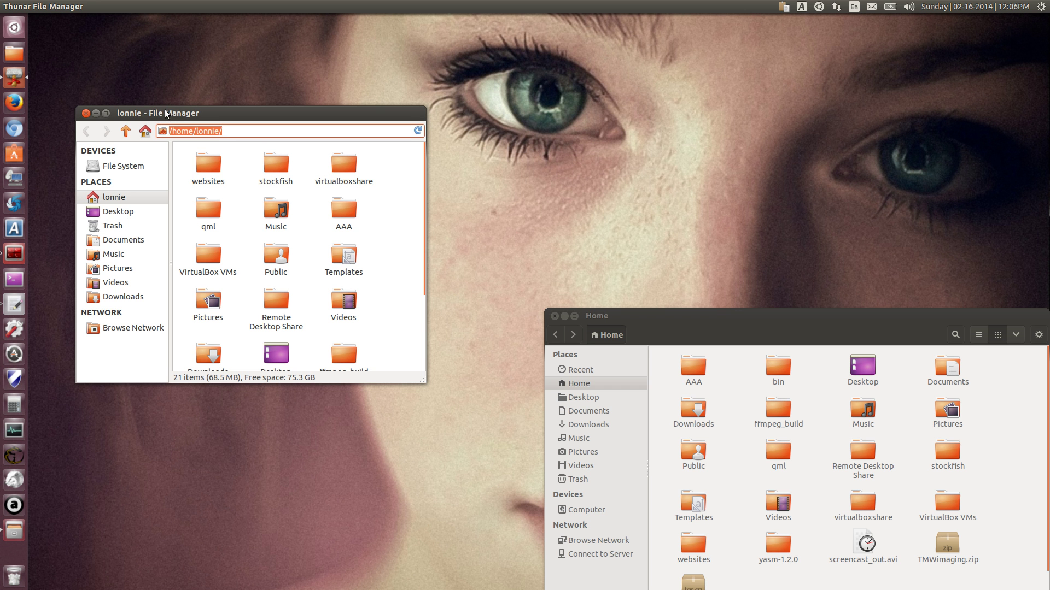
{"action": "left_click_drag", "start_coordinate": [719, 315], "coordinate": [687, 241]}
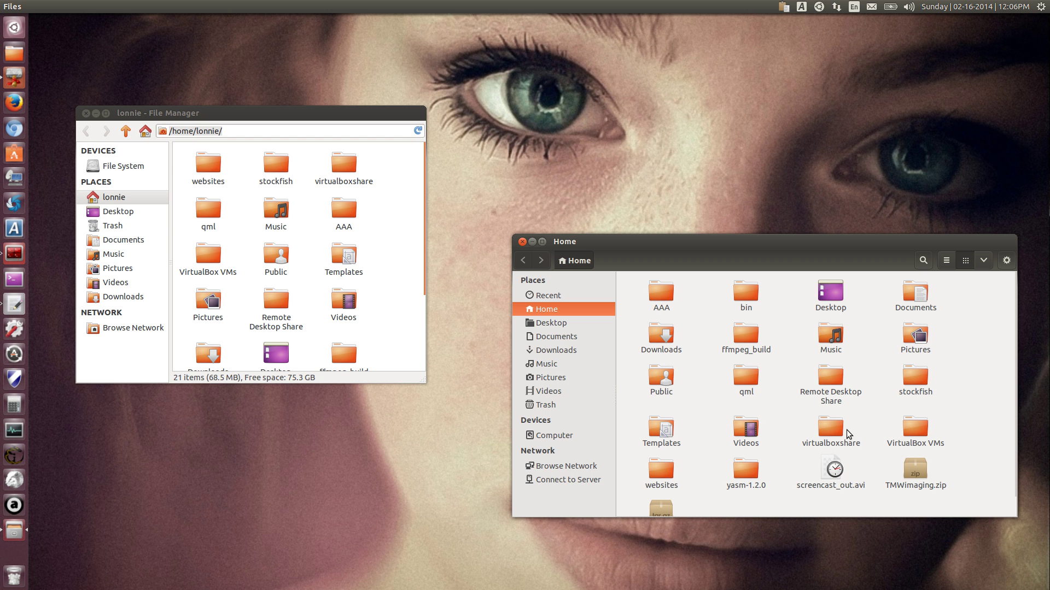
{"action": "right_click", "coordinate": [835, 336]}
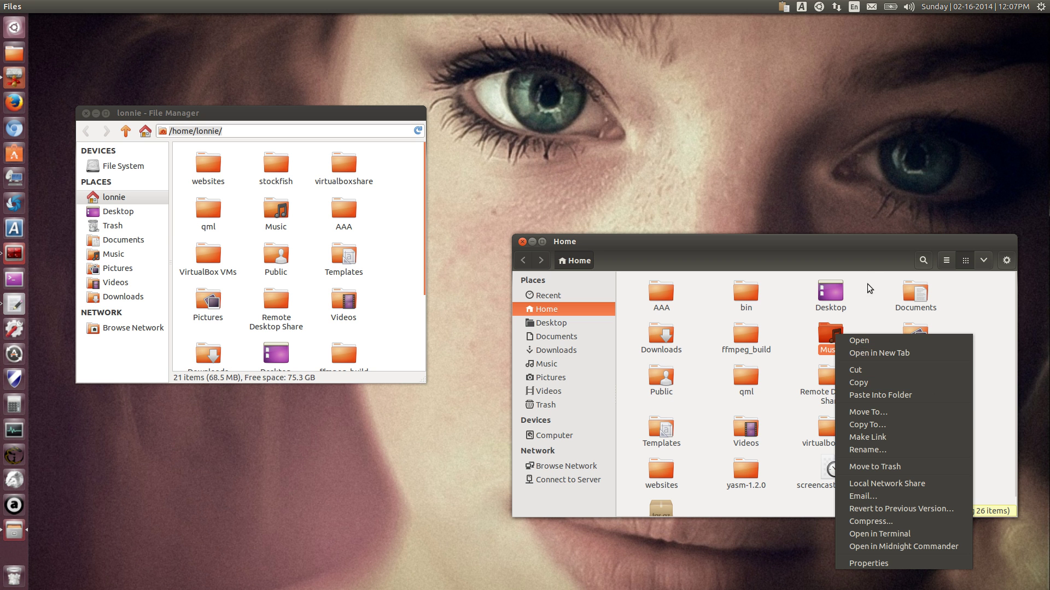
{"action": "key", "text": "Escape"}
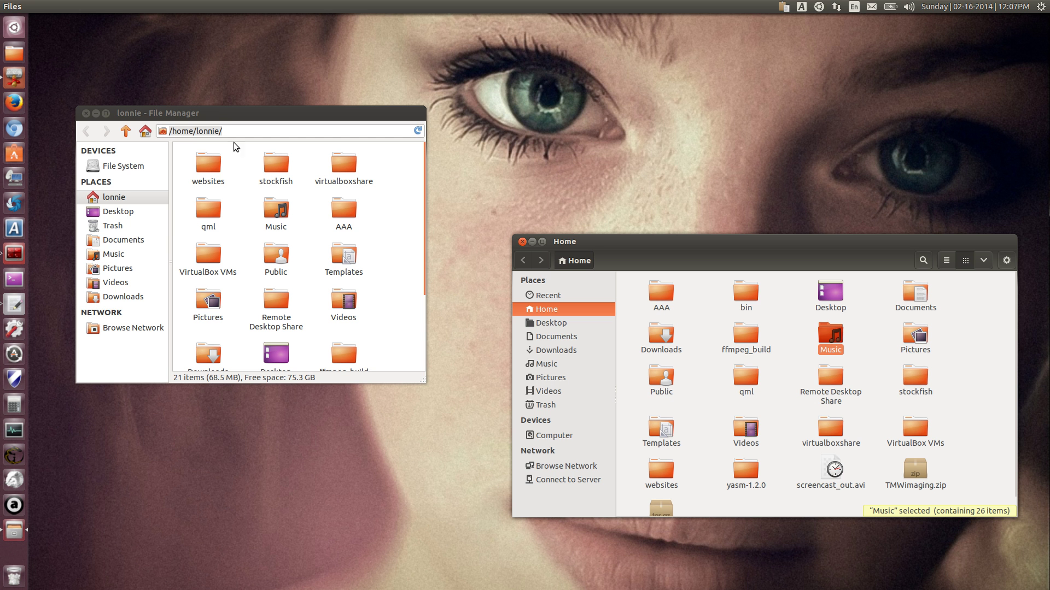
Step: Open the bin folder in both Thunar and Nautilus, then return each to the home folder
{"action": "left_click", "coordinate": [278, 213]}
{"action": "right_click", "coordinate": [278, 213]}
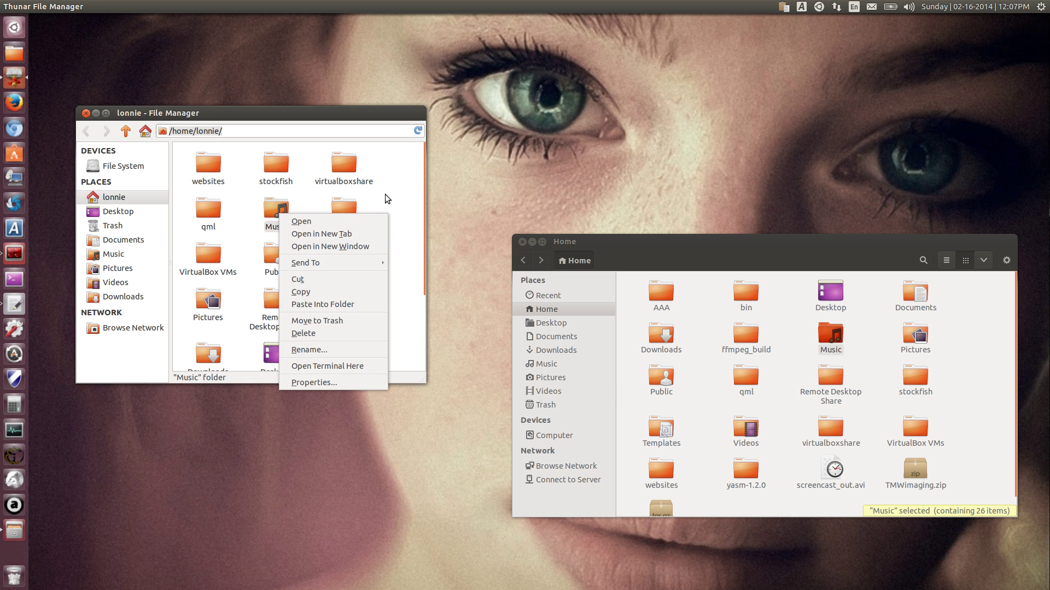
{"action": "key", "text": "Escape"}
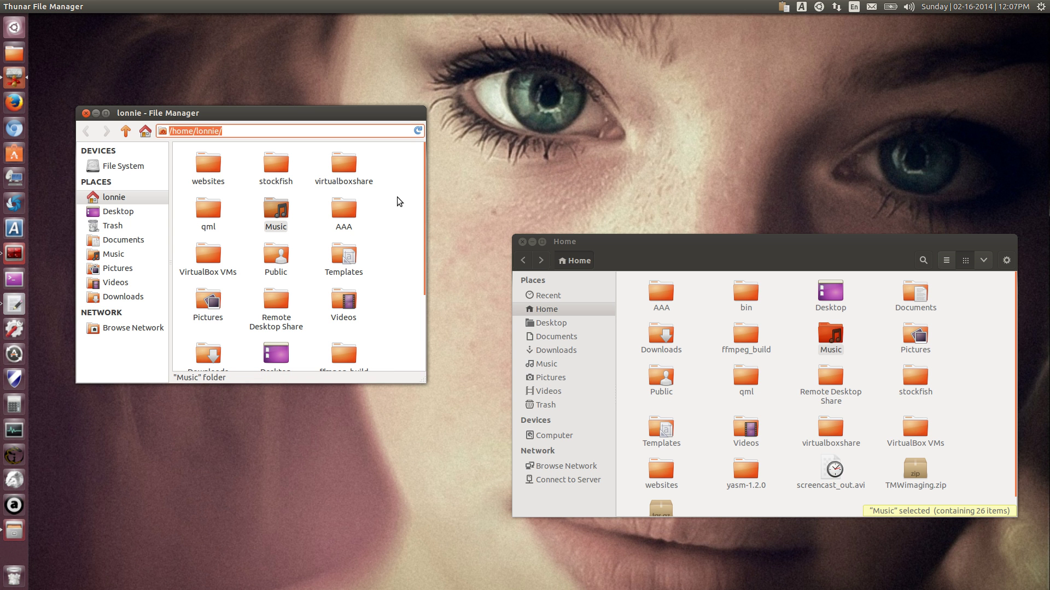
{"action": "left_click", "coordinate": [660, 242]}
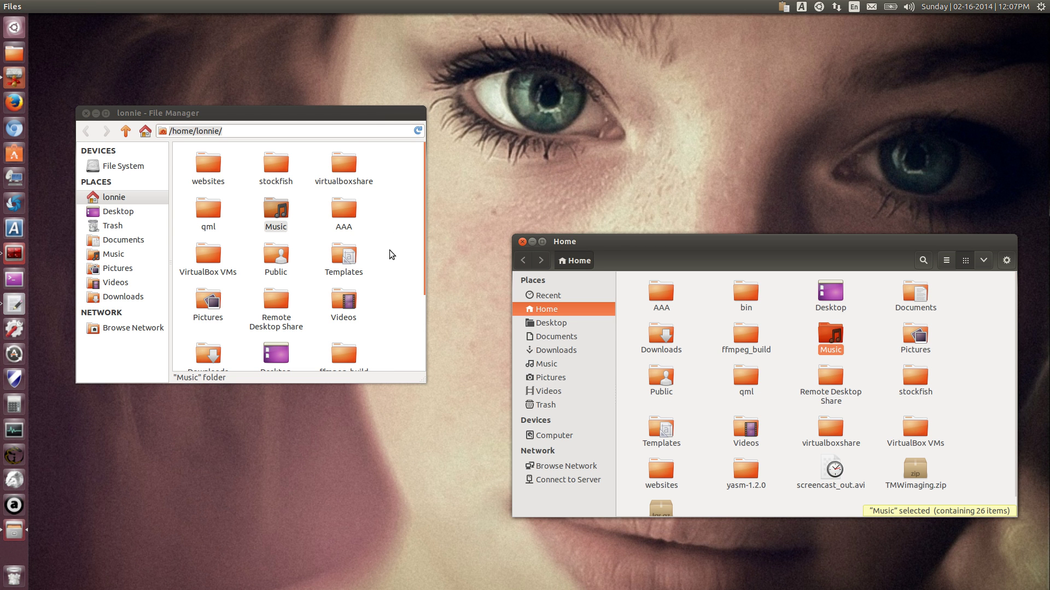
{"action": "scroll", "coordinate": [395, 246], "scroll_direction": "down", "scroll_amount": 3}
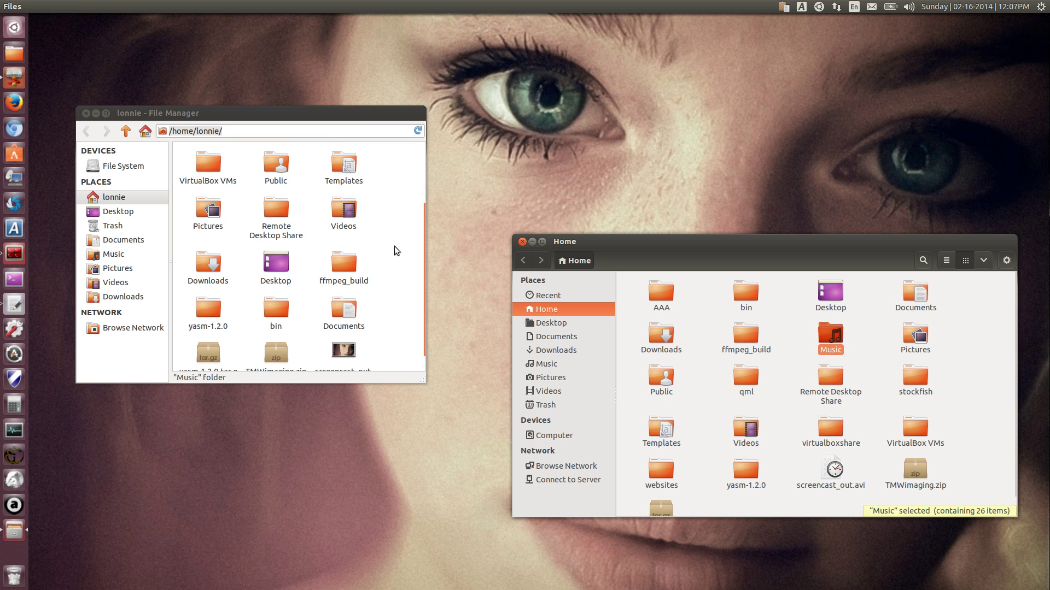
{"action": "left_click", "coordinate": [283, 308]}
{"action": "double_click", "coordinate": [284, 307]}
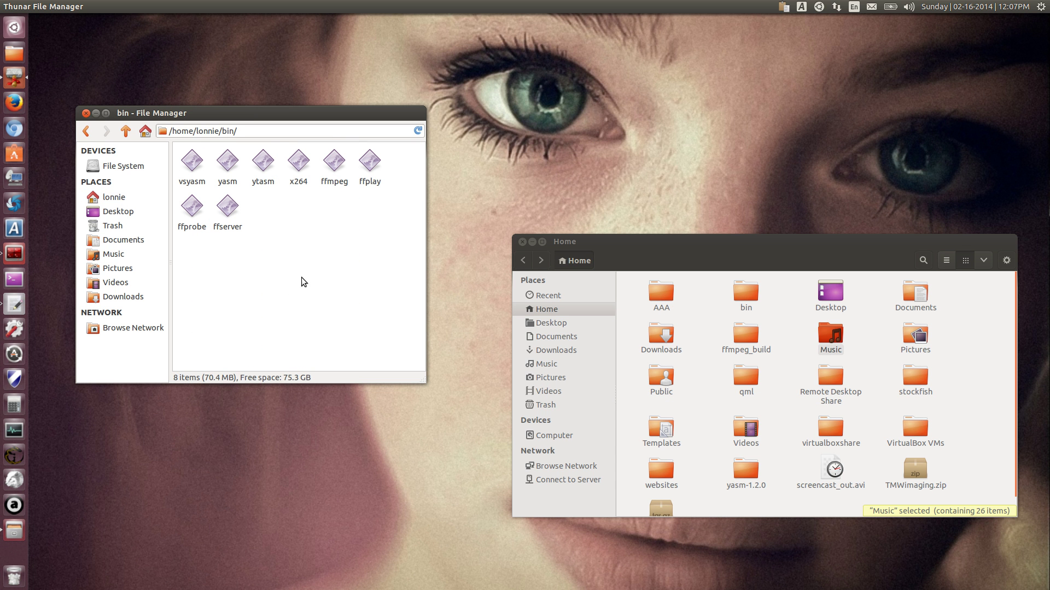
{"action": "double_click", "coordinate": [747, 295]}
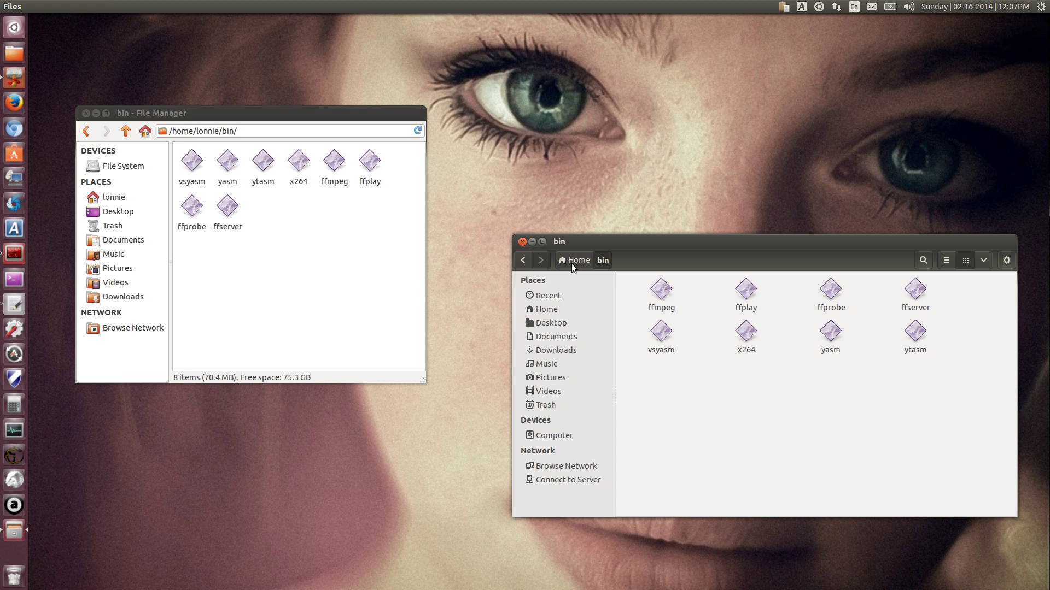
{"action": "left_click", "coordinate": [526, 258]}
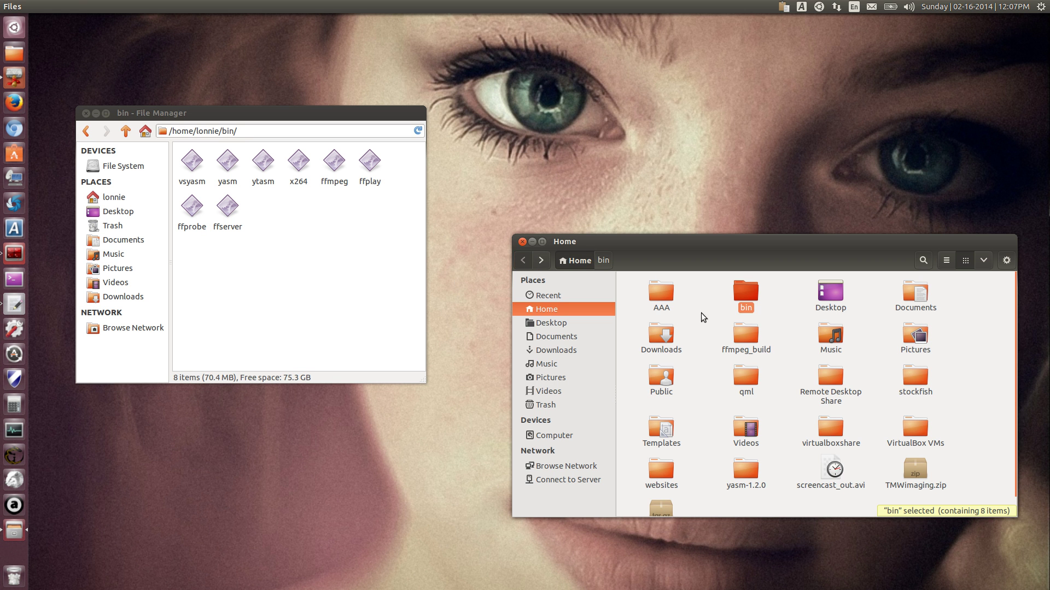
{"action": "left_click", "coordinate": [125, 134]}
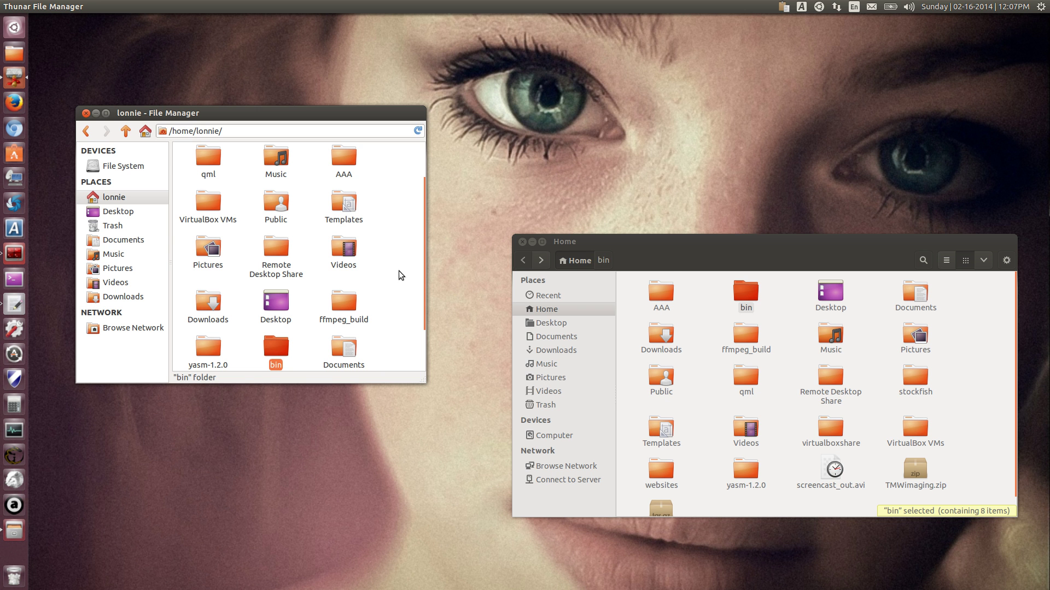
Step: Open the qml folder in Nautilus and go back, then move both windows lower
{"action": "mouse_move", "coordinate": [717, 244]}
{"action": "left_mouse_down"}
{"action": "mouse_move", "coordinate": [716, 229]}
{"action": "mouse_move", "coordinate": [727, 251]}
{"action": "mouse_move", "coordinate": [731, 230]}
{"action": "left_mouse_up"}
{"action": "left_click", "coordinate": [729, 283]}
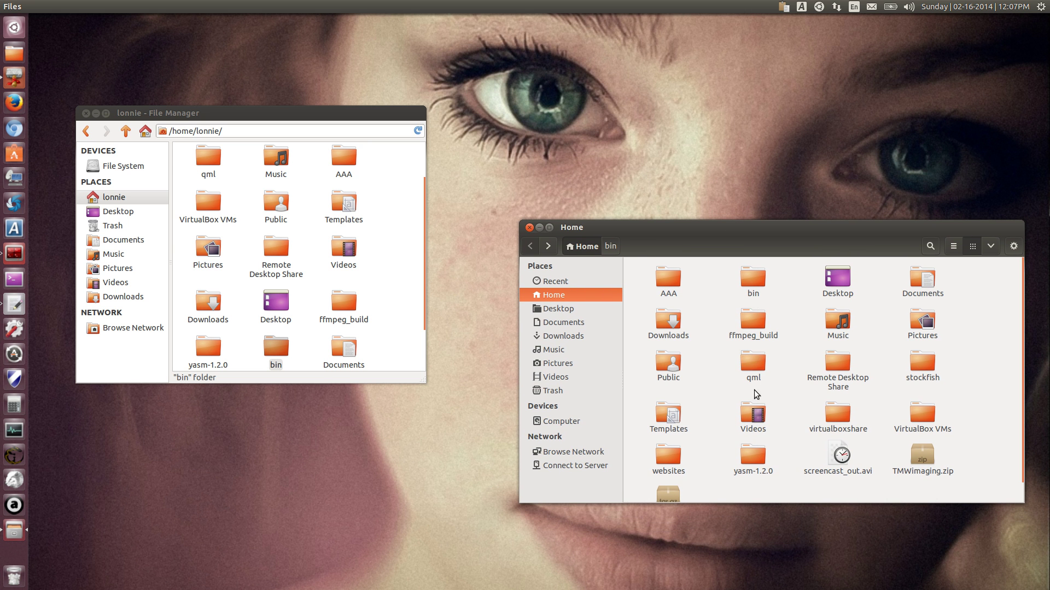
{"action": "double_click", "coordinate": [750, 363]}
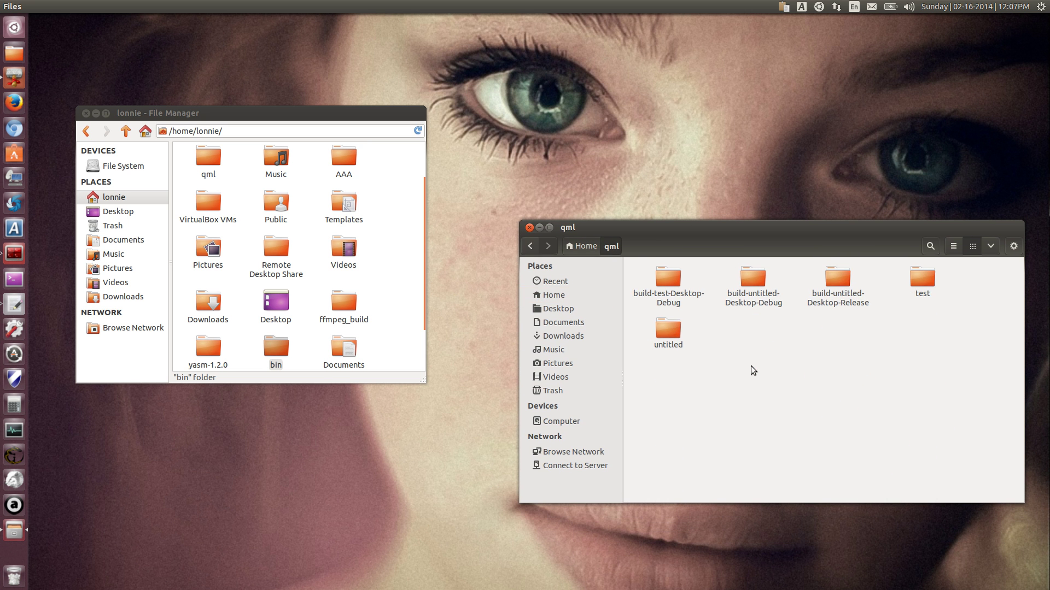
{"action": "left_click", "coordinate": [585, 246]}
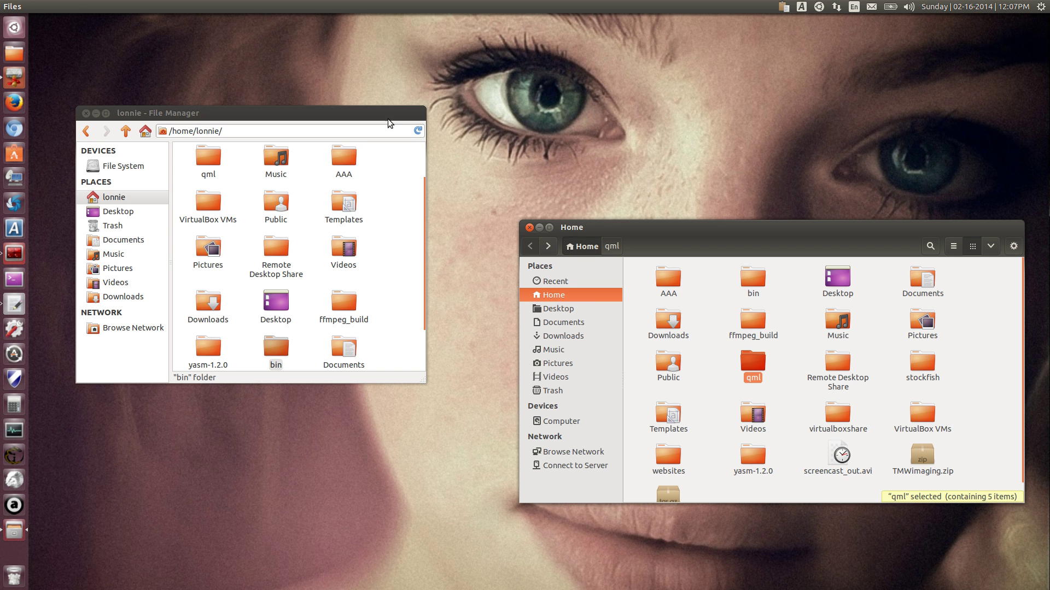
{"action": "left_click_drag", "start_coordinate": [382, 111], "coordinate": [421, 290]}
{"action": "left_click_drag", "start_coordinate": [641, 224], "coordinate": [648, 303]}
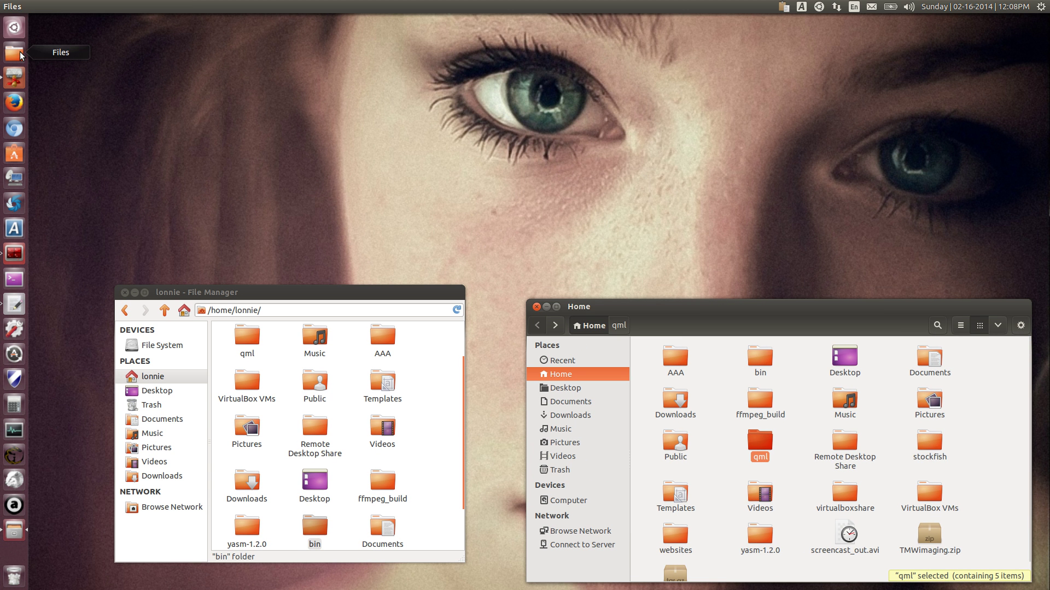
Step: Search the Dash's Applications lens for 'nemo'
{"action": "right_click", "coordinate": [16, 30]}
{"action": "left_click", "coordinate": [49, 40]}
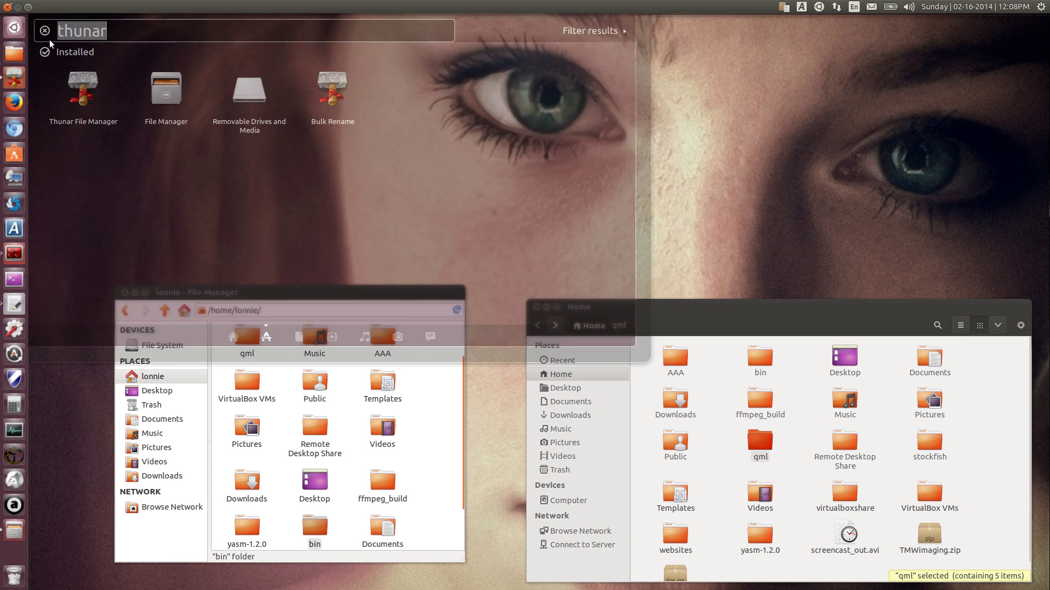
{"action": "type", "text": "nemo"}
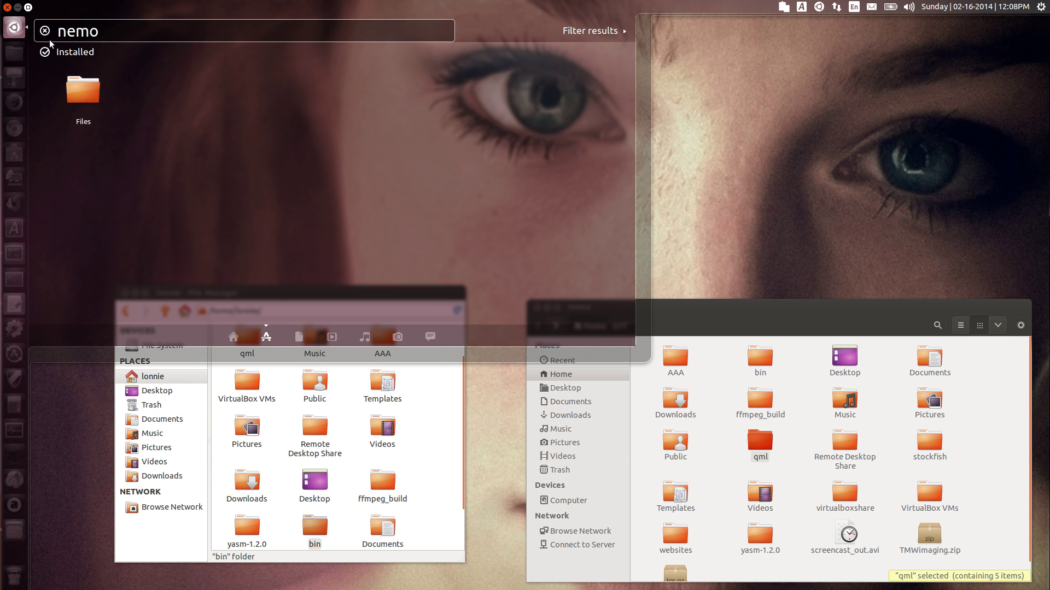
Step: Launch Nemo, tile it on the left half with Nautilus on the right, and select the /home/lonnie path
{"action": "left_click", "coordinate": [87, 97]}
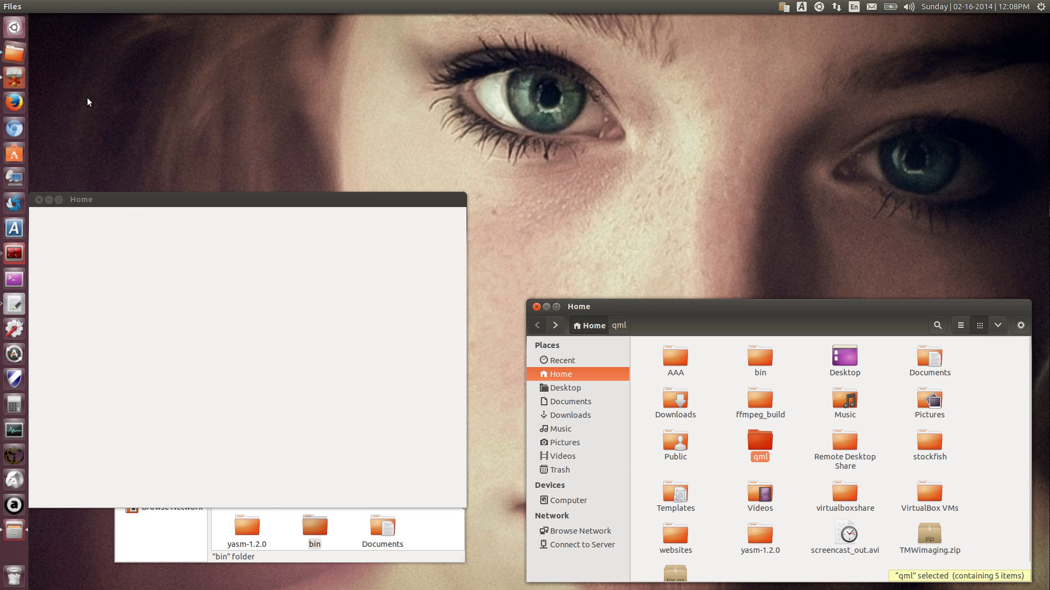
{"action": "left_click_drag", "start_coordinate": [228, 198], "coordinate": [3, 116]}
{"action": "left_click", "coordinate": [686, 308]}
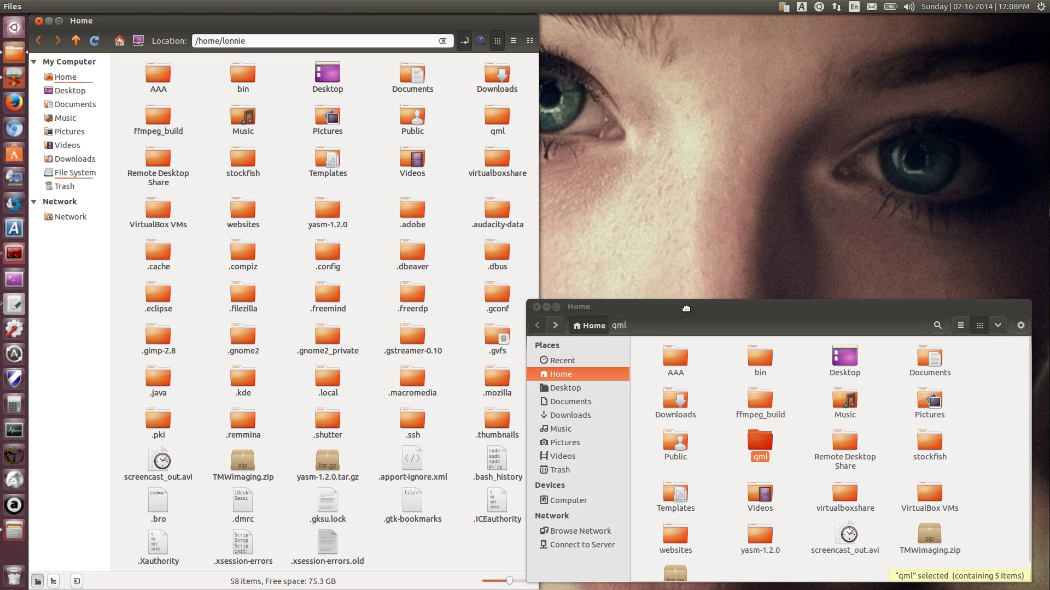
{"action": "left_click_drag", "start_coordinate": [686, 308], "coordinate": [1044, 207]}
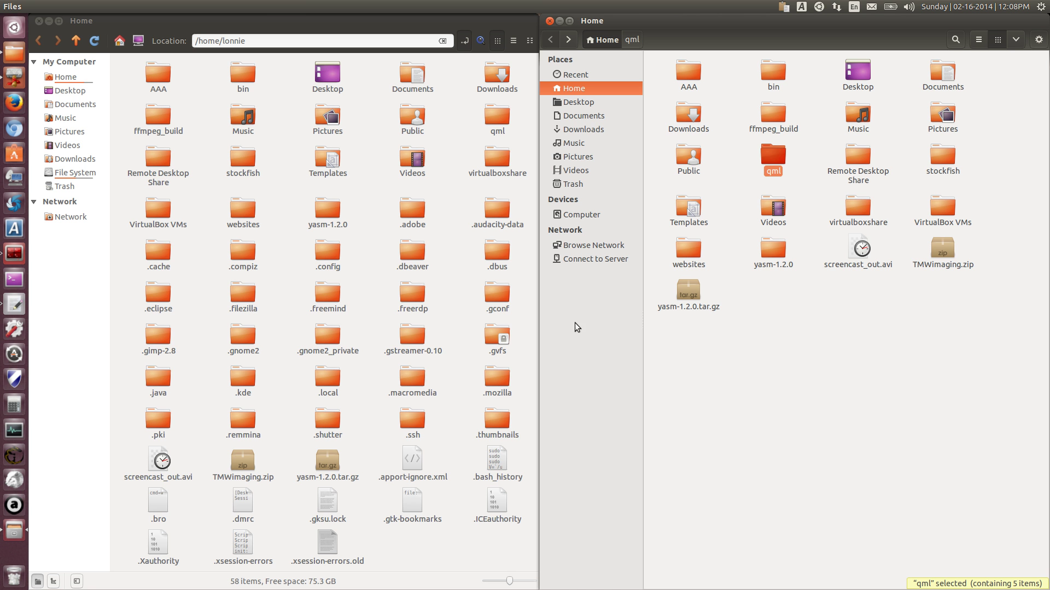
{"action": "left_click_drag", "start_coordinate": [361, 40], "coordinate": [166, 34]}
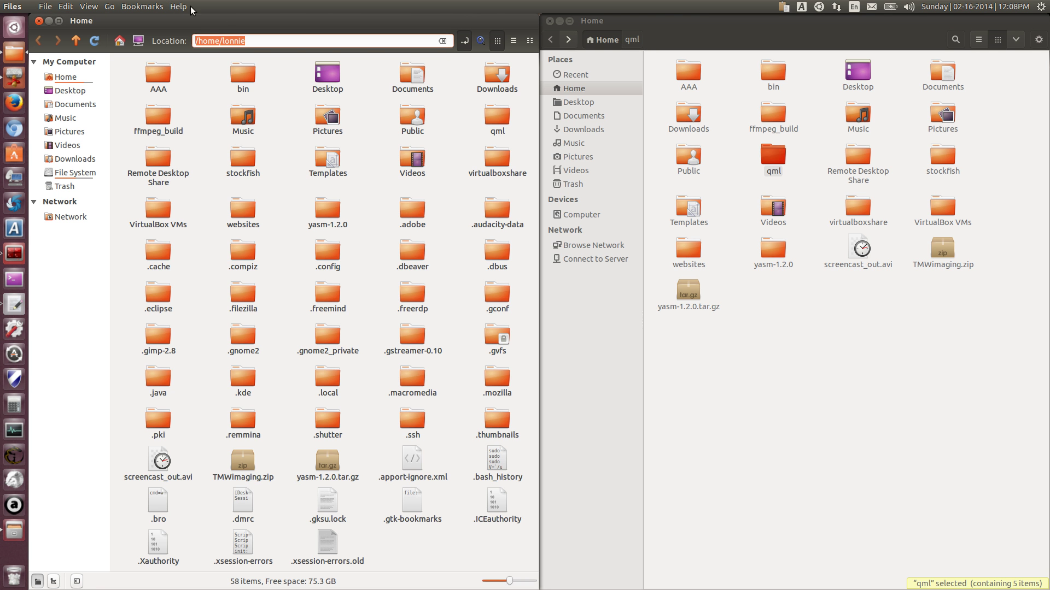
{"action": "left_click", "coordinate": [67, 7]}
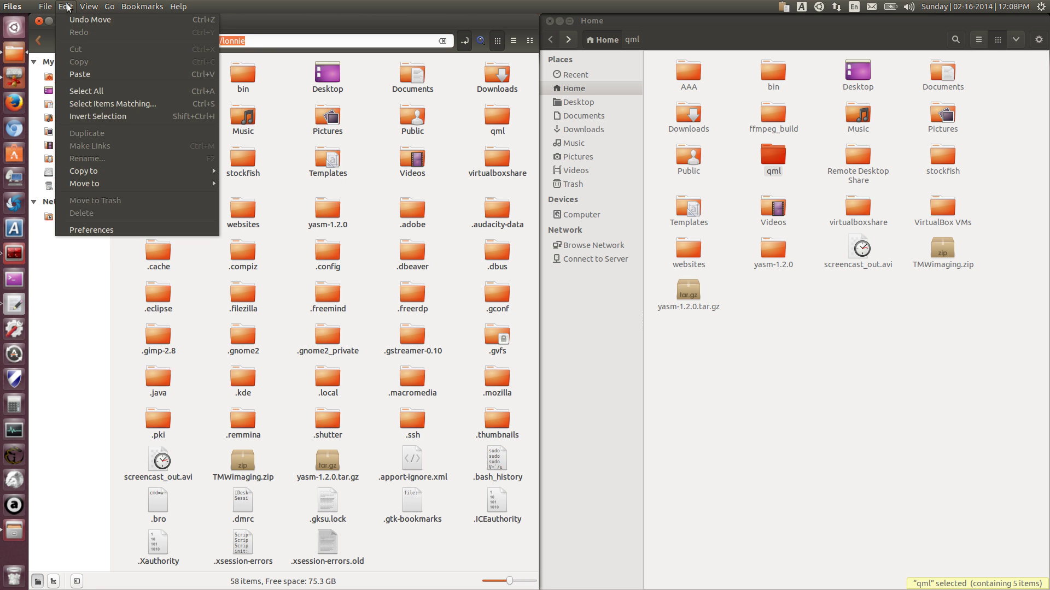
{"action": "left_click", "coordinate": [87, 7]}
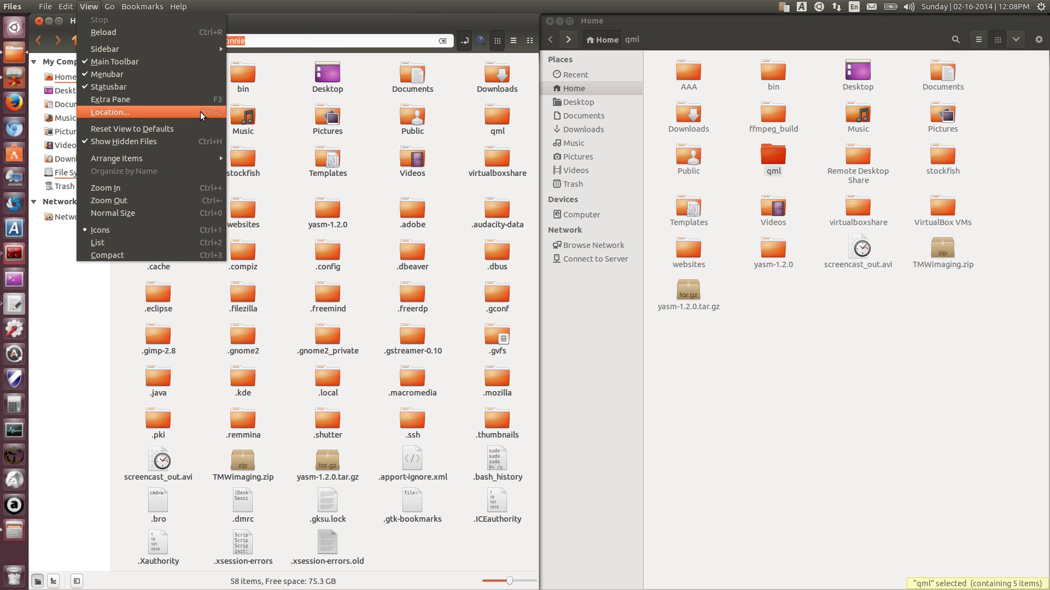
{"action": "left_click", "coordinate": [312, 37]}
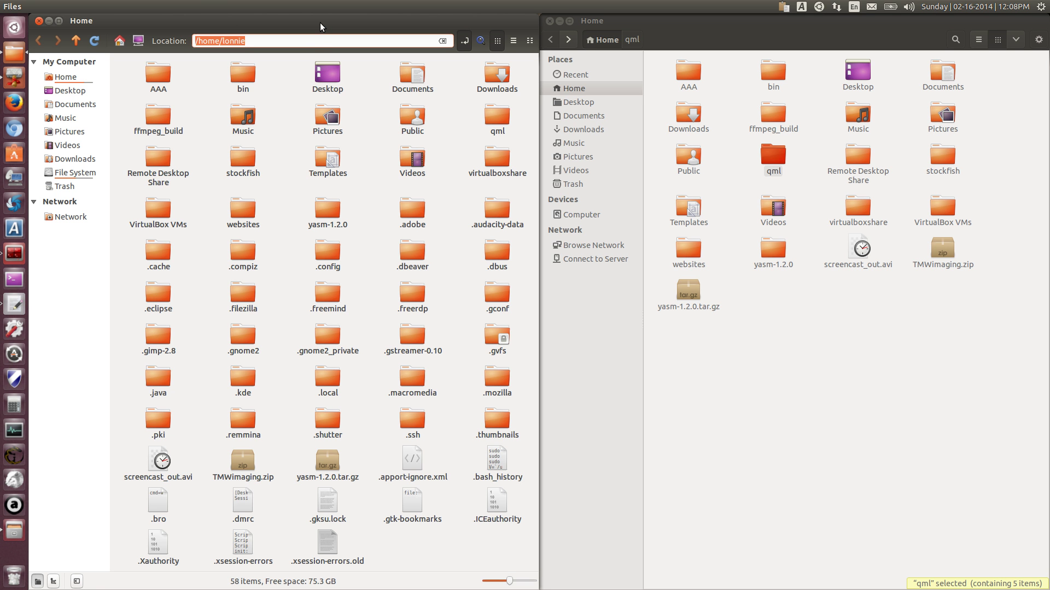
{"action": "left_click", "coordinate": [313, 43]}
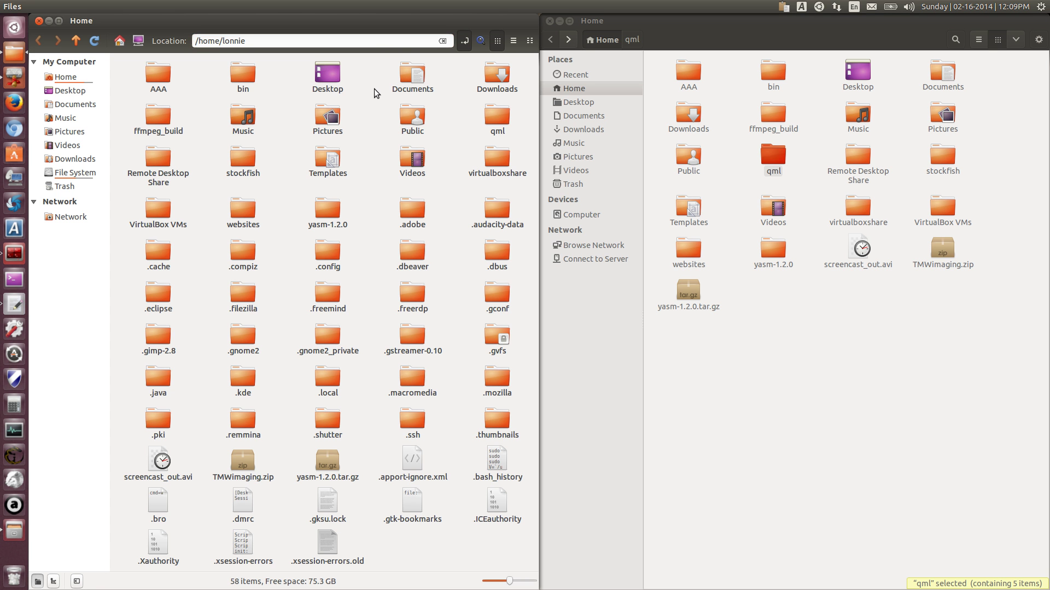
{"action": "left_click", "coordinate": [734, 155]}
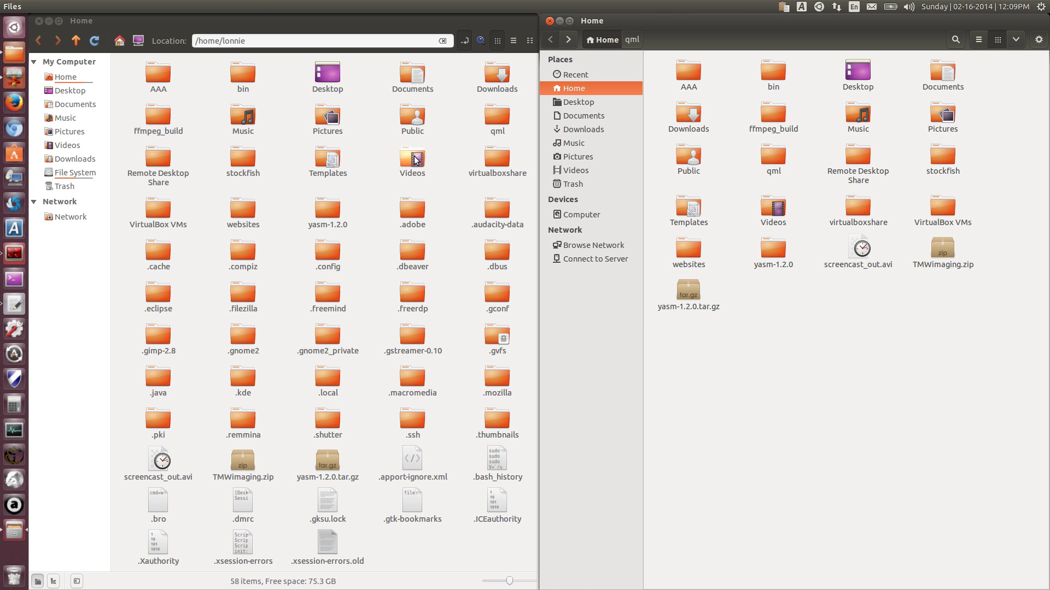
{"action": "right_click", "coordinate": [238, 121]}
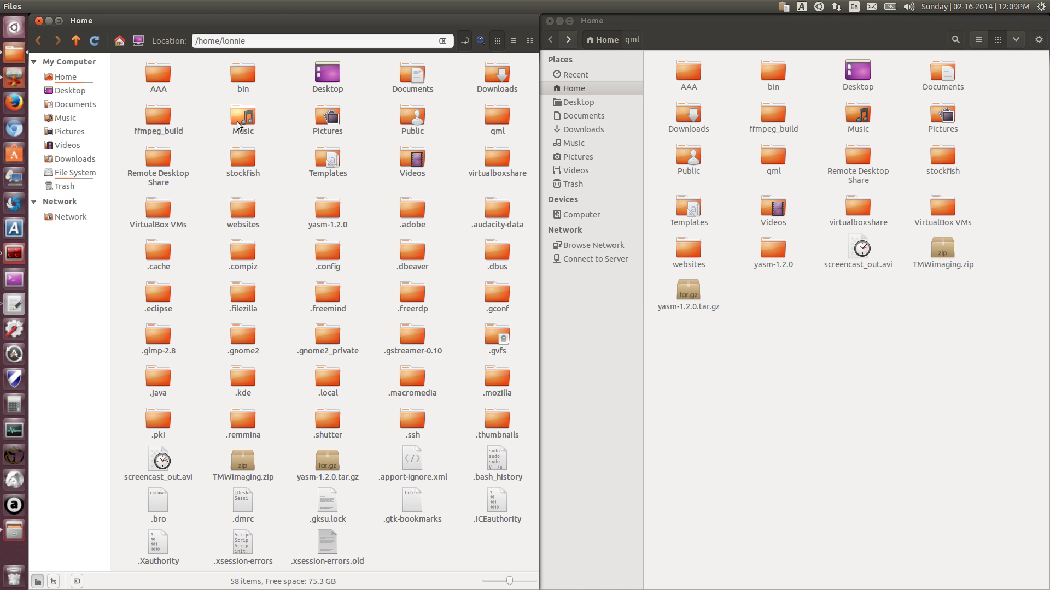
{"action": "mouse_move", "coordinate": [299, 170]}
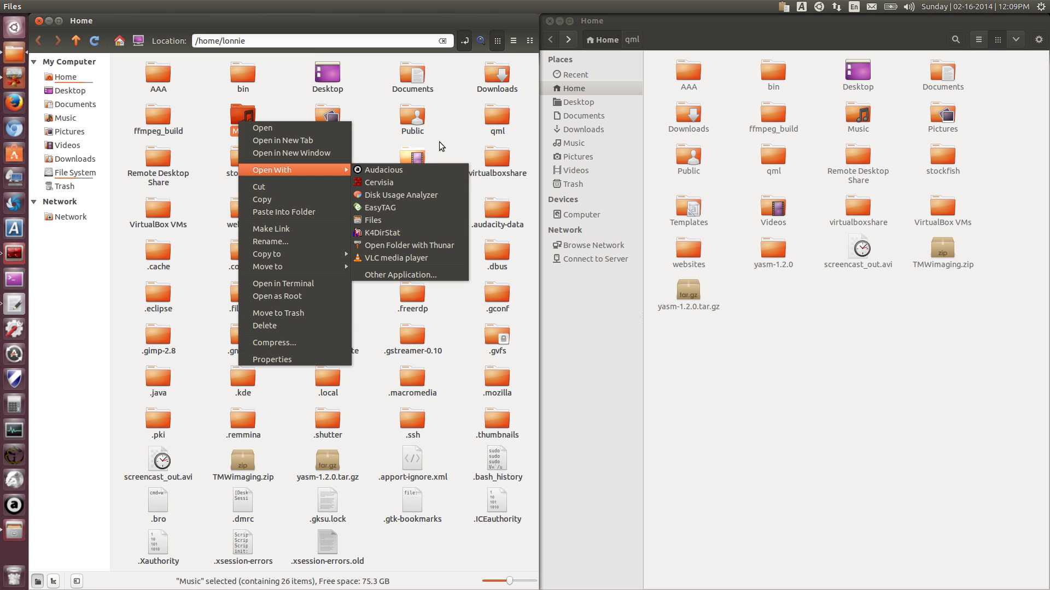
{"action": "key", "text": "Escape"}
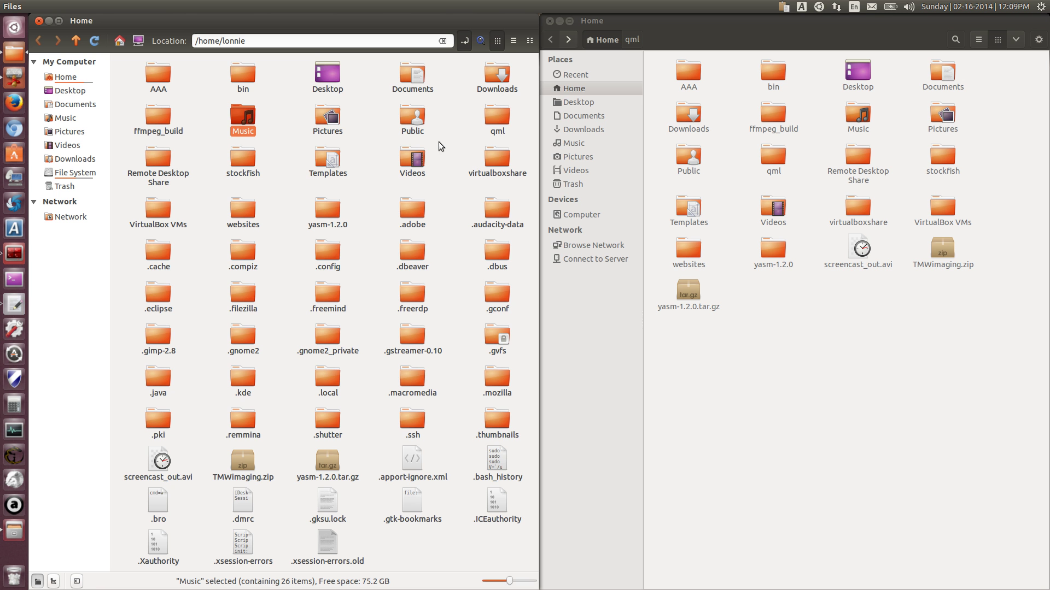
{"action": "right_click", "coordinate": [245, 123]}
{"action": "mouse_move", "coordinate": [337, 171]}
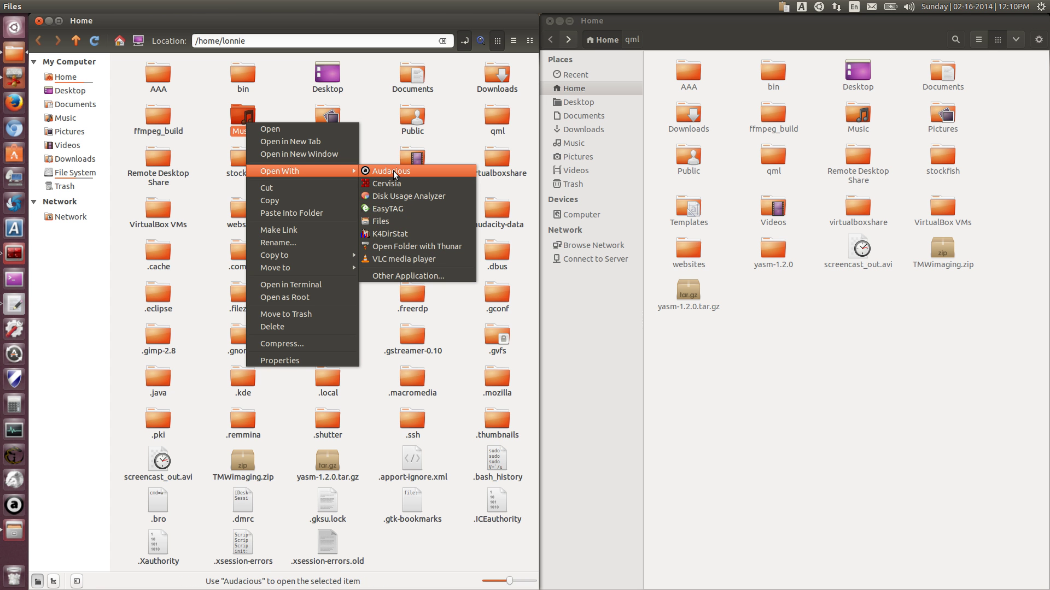
{"action": "left_click", "coordinate": [381, 152]}
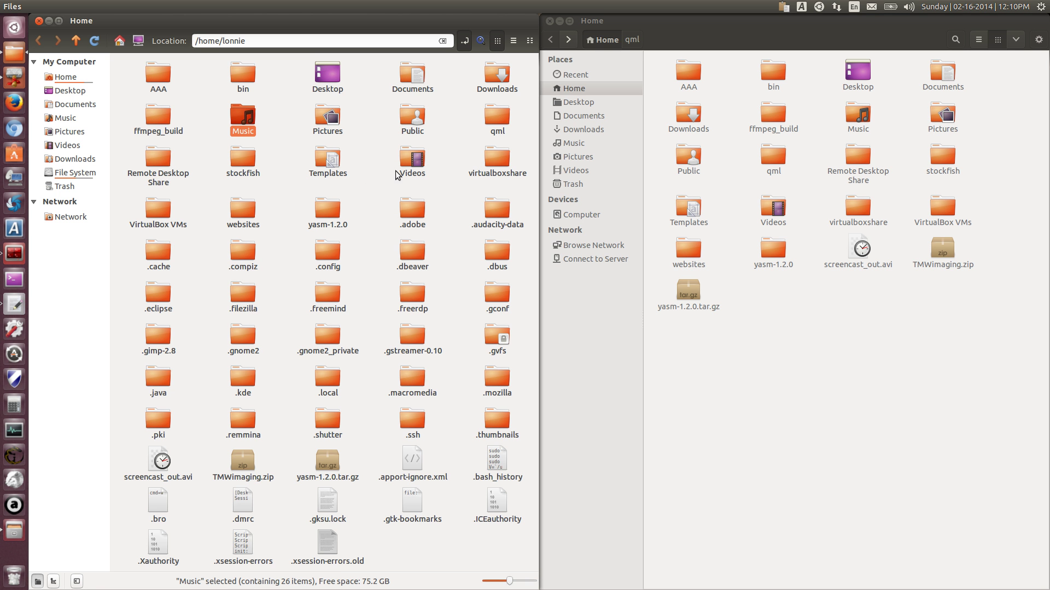
{"action": "right_click", "coordinate": [412, 165]}
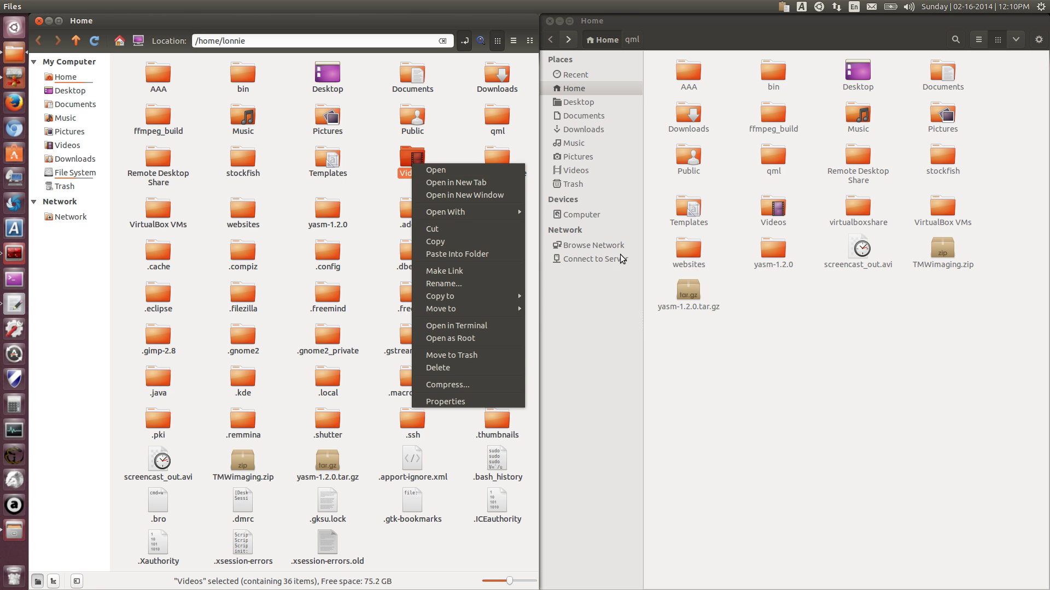
{"action": "mouse_move", "coordinate": [498, 212]}
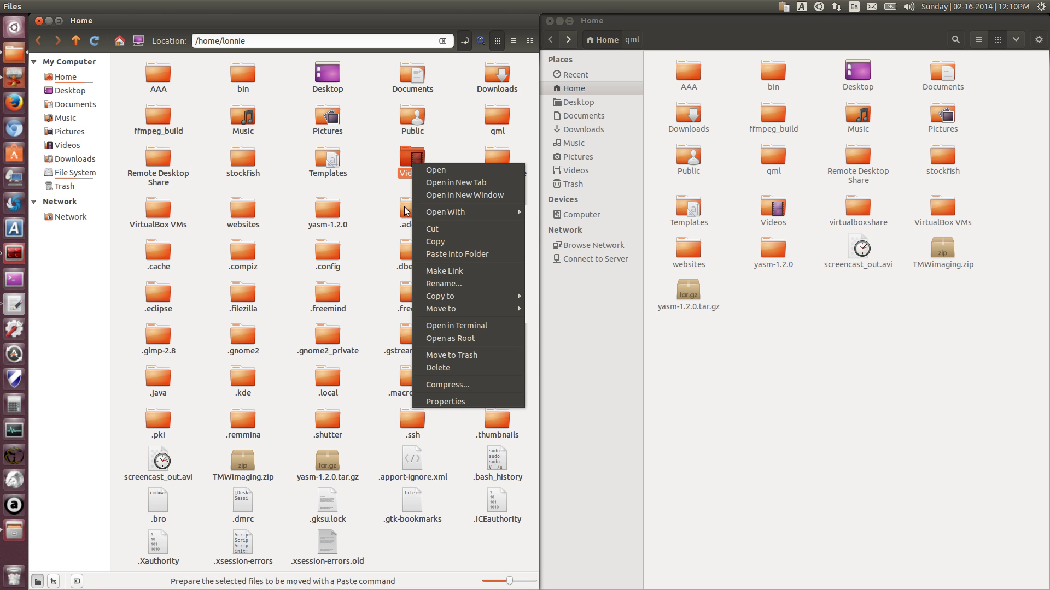
{"action": "left_click", "coordinate": [376, 192]}
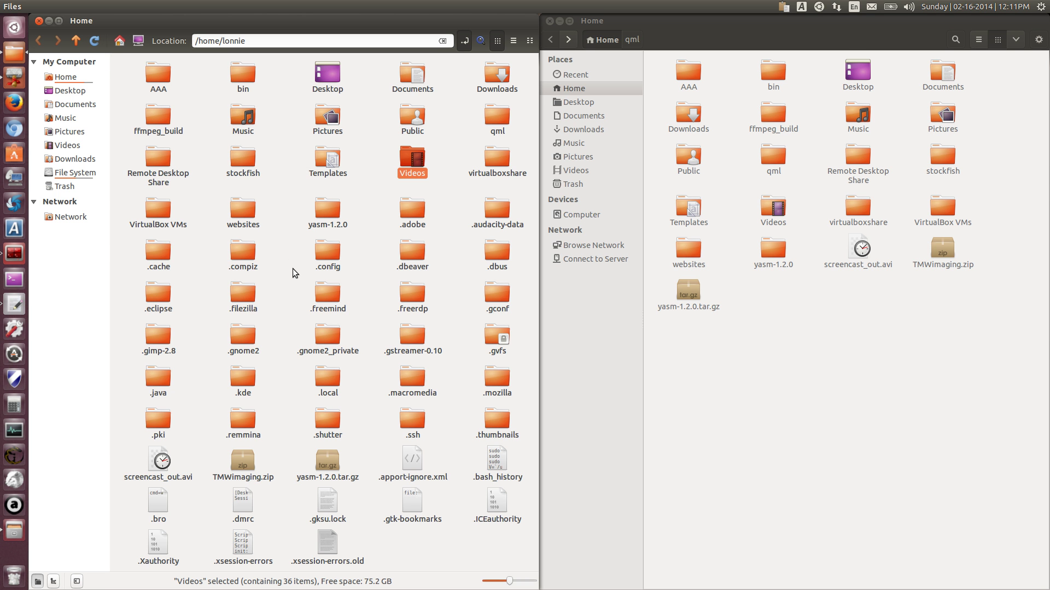
{"action": "left_click", "coordinate": [290, 177]}
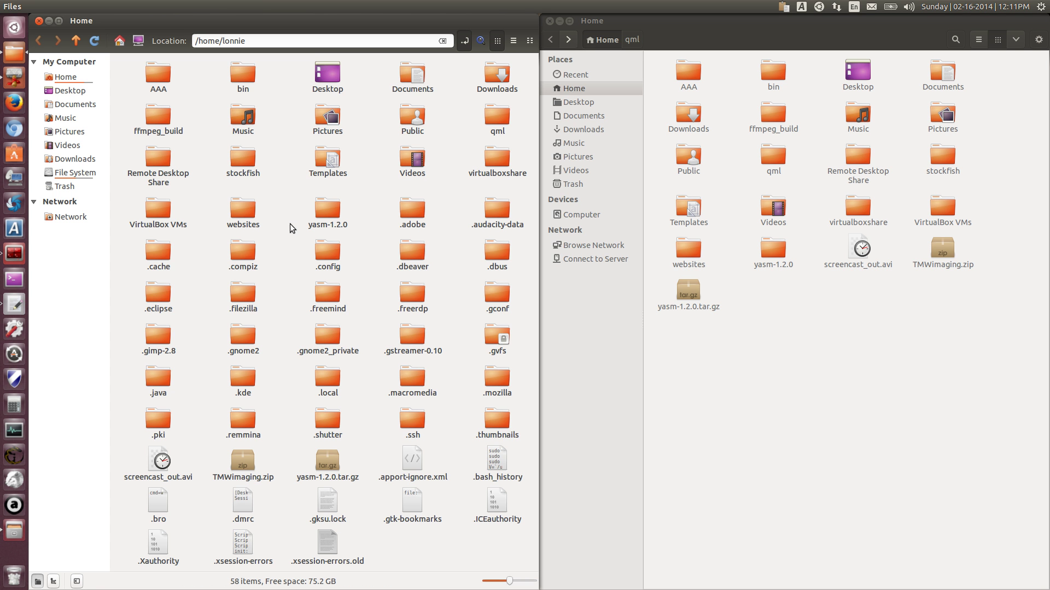
Step: Open yasm-1.2.0 in Nemo, go back, reopen it, and view its location path
{"action": "double_click", "coordinate": [327, 212]}
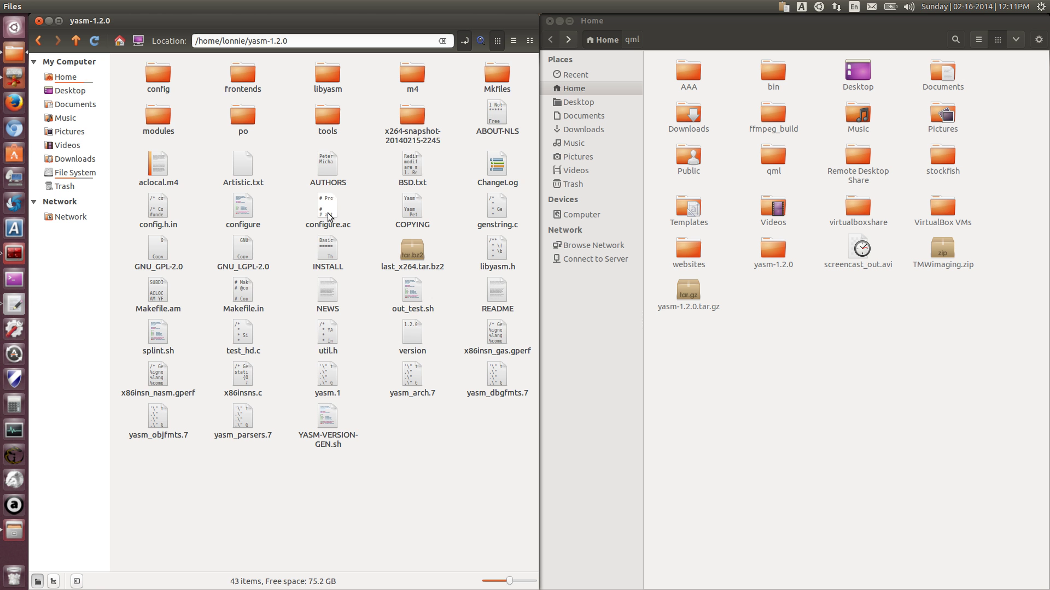
{"action": "left_click", "coordinate": [43, 40]}
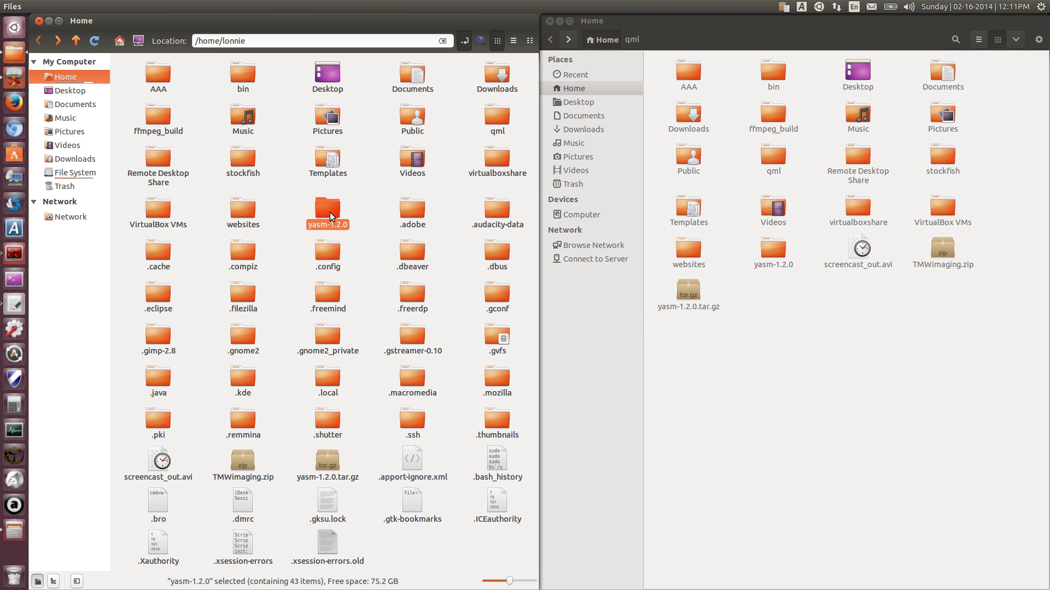
{"action": "double_click", "coordinate": [330, 212]}
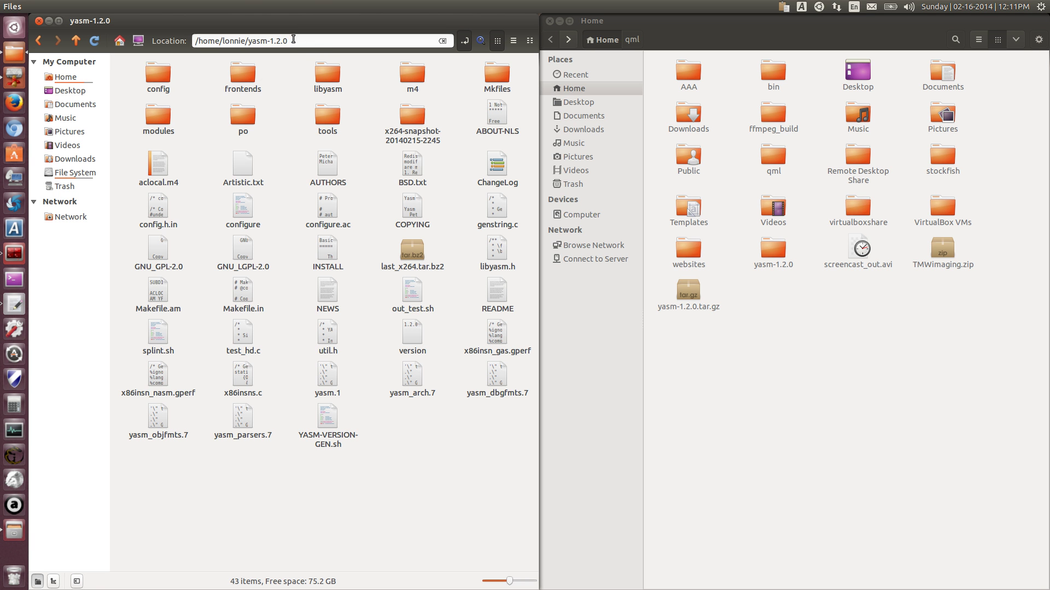
{"action": "left_click", "coordinate": [237, 39]}
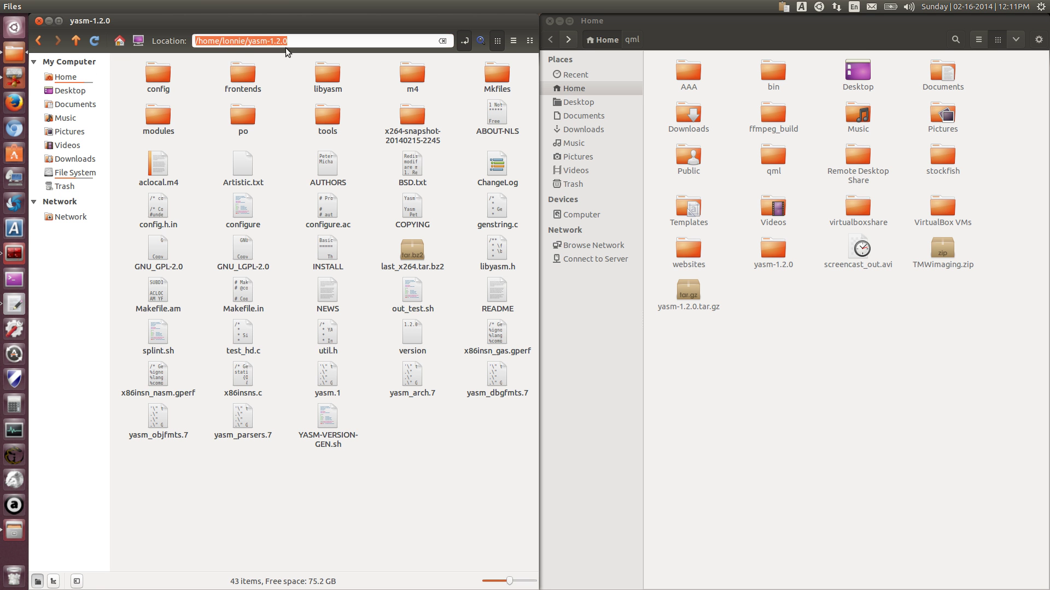
{"action": "left_click", "coordinate": [297, 39]}
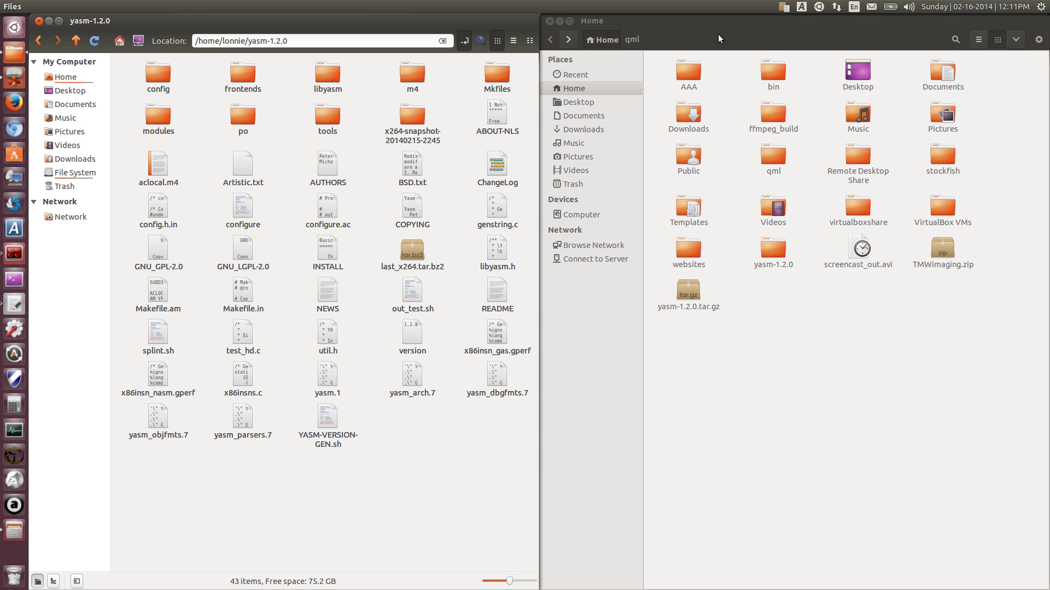
{"action": "left_click", "coordinate": [561, 22]}
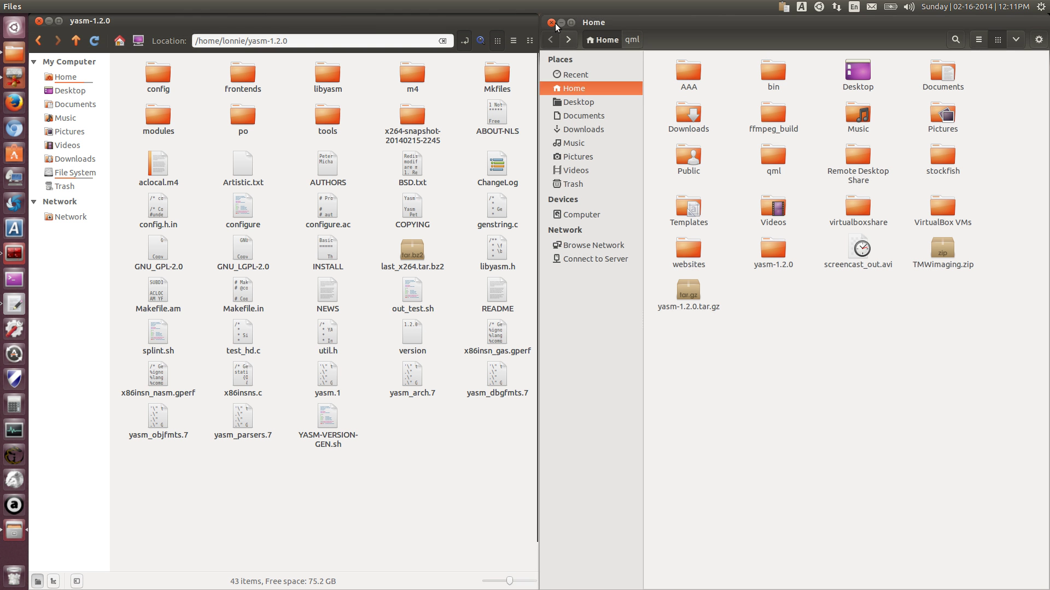
{"action": "left_click", "coordinate": [48, 21]}
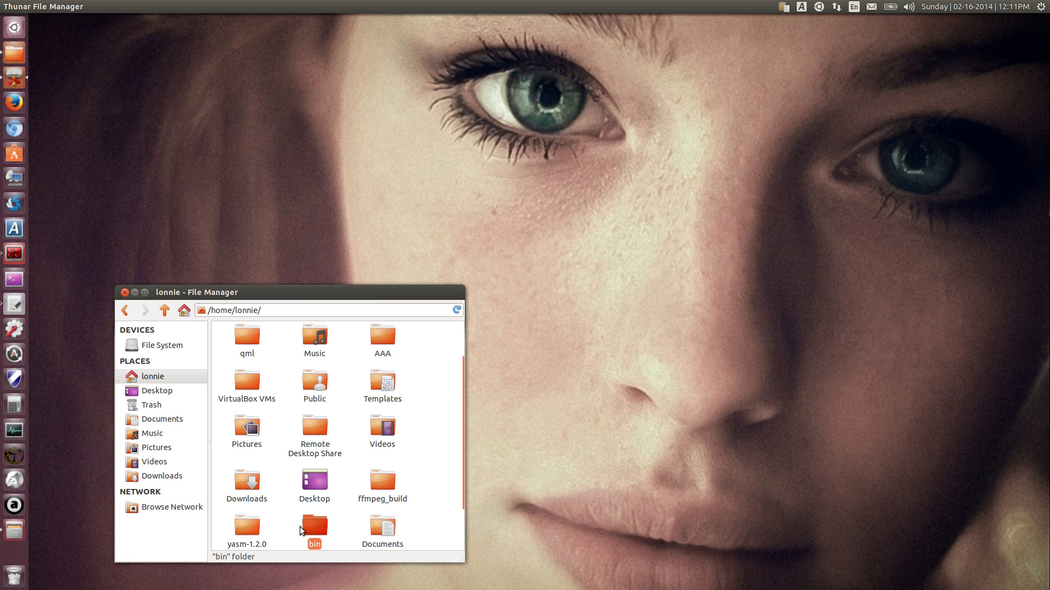
{"action": "left_click_drag", "start_coordinate": [301, 291], "coordinate": [371, 230]}
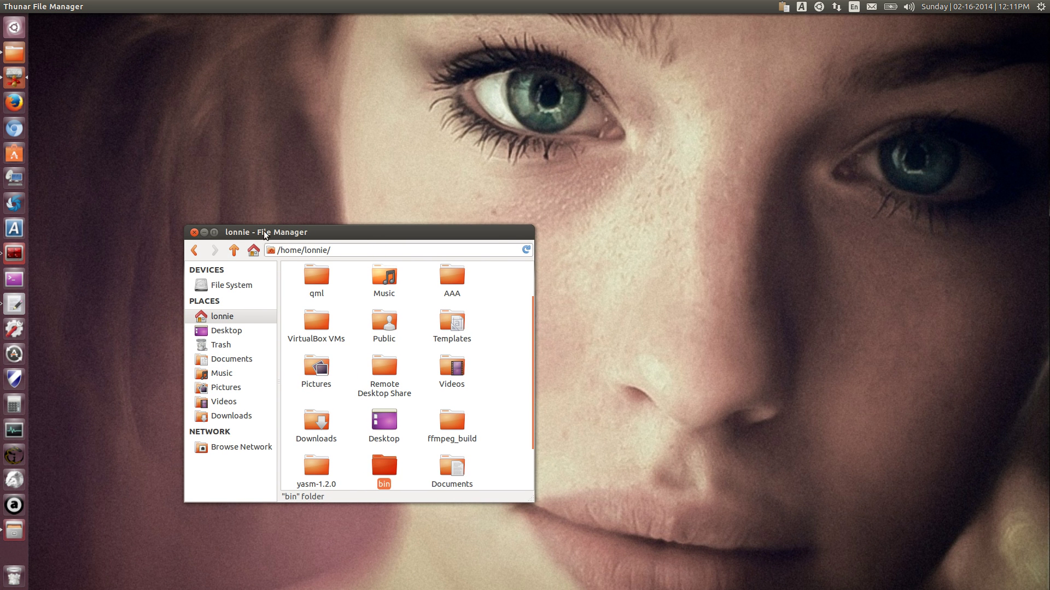
{"action": "left_click_drag", "start_coordinate": [246, 235], "coordinate": [261, 250]}
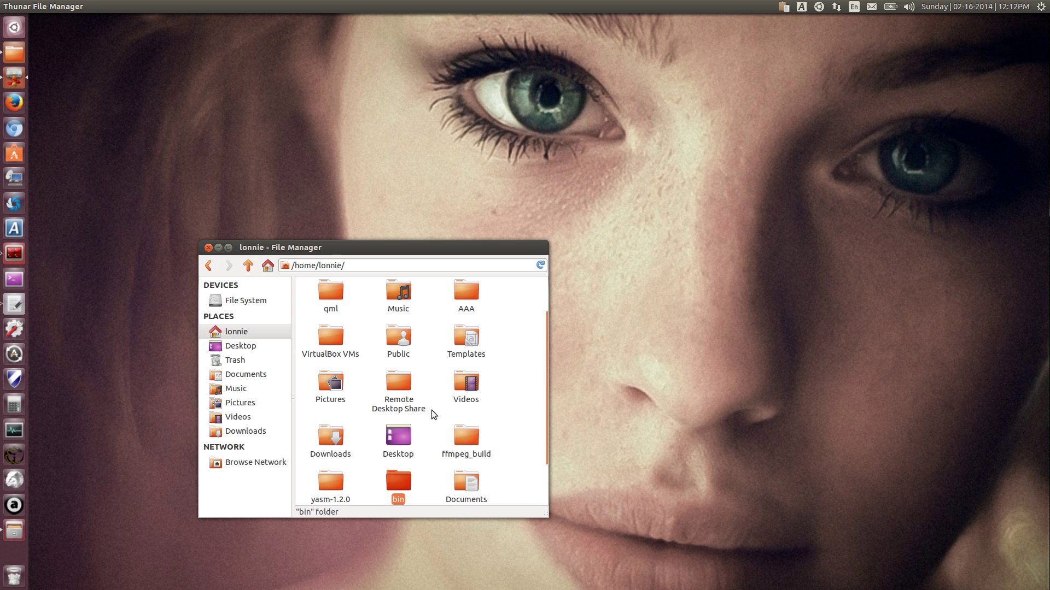
{"action": "right_click", "coordinate": [402, 484]}
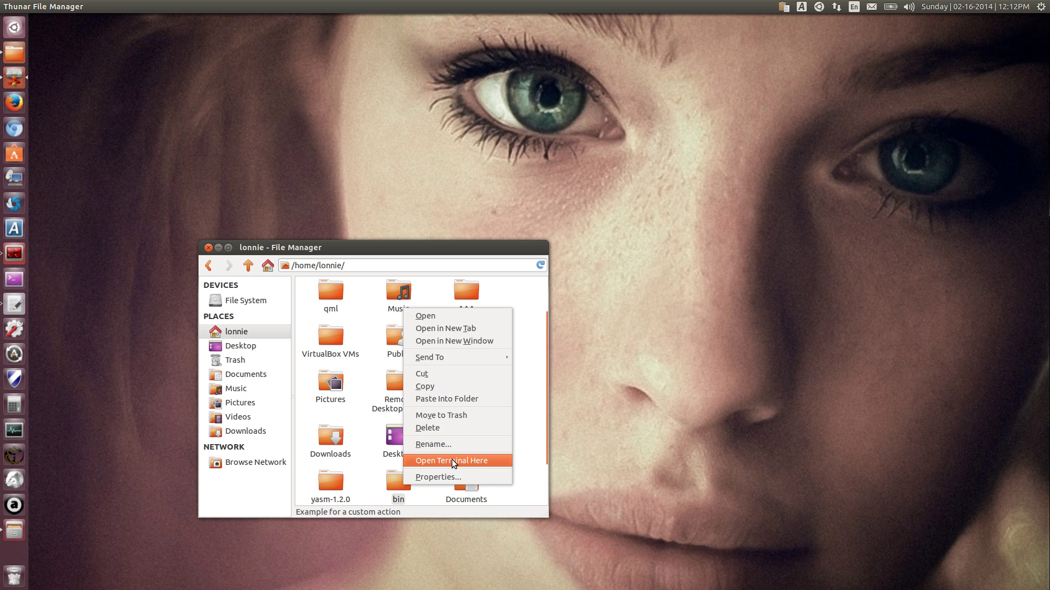
{"action": "left_click", "coordinate": [441, 287]}
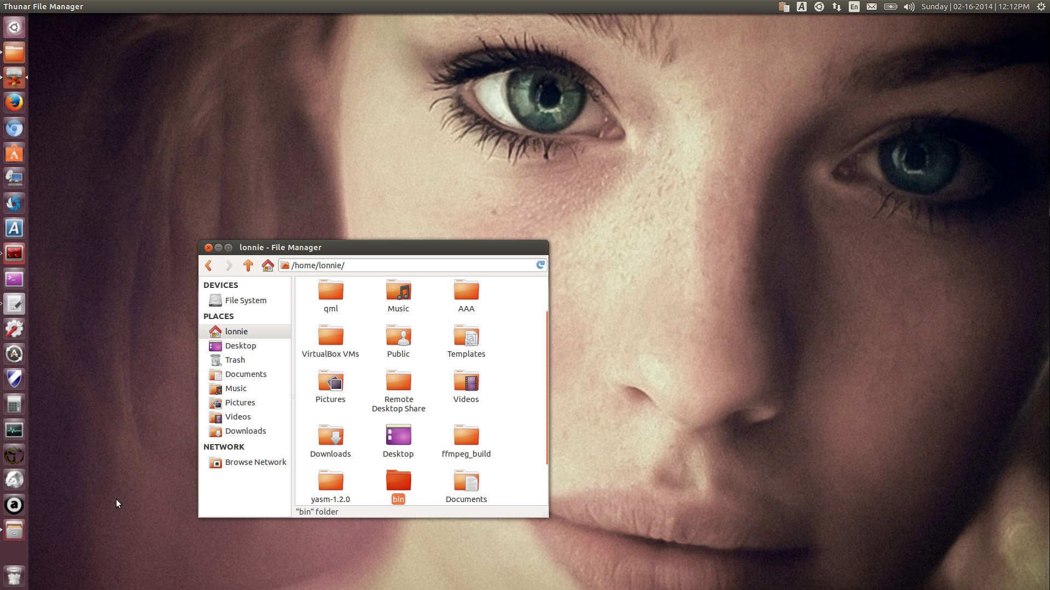
{"action": "left_click", "coordinate": [9, 533]}
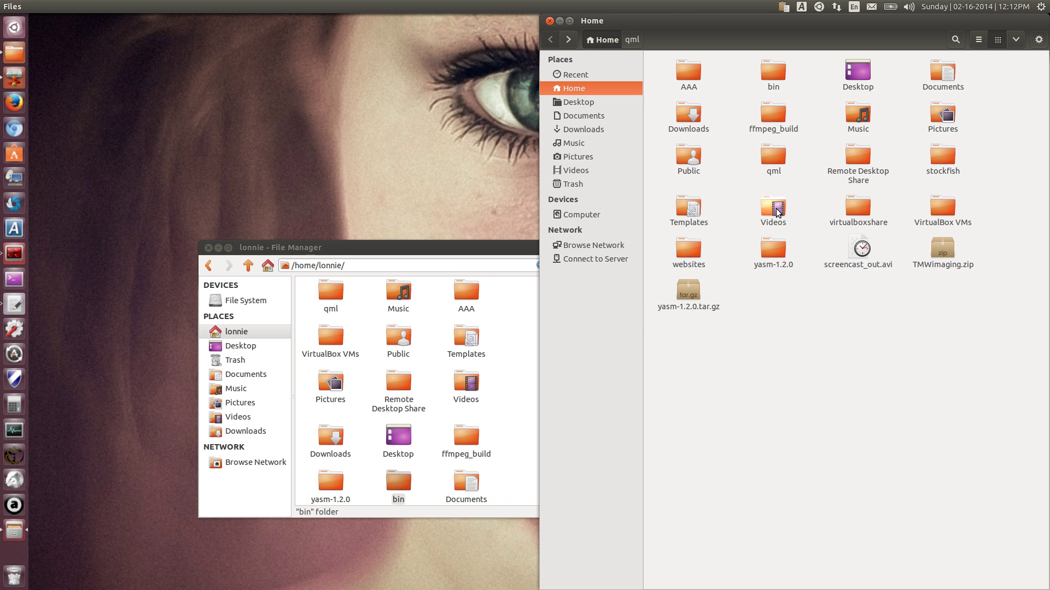
{"action": "right_click", "coordinate": [776, 209]}
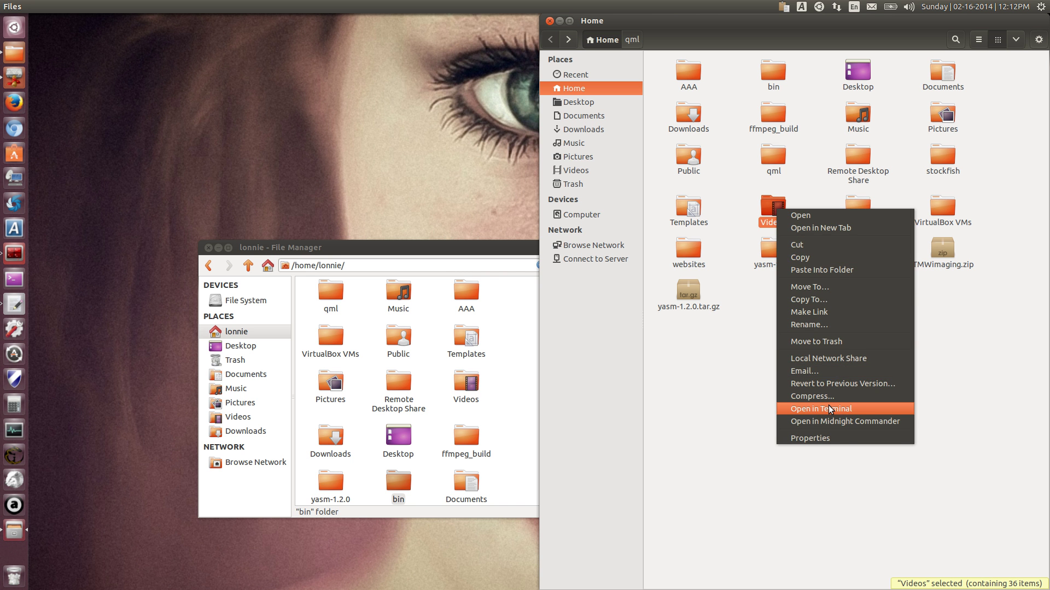
{"action": "left_click", "coordinate": [737, 379]}
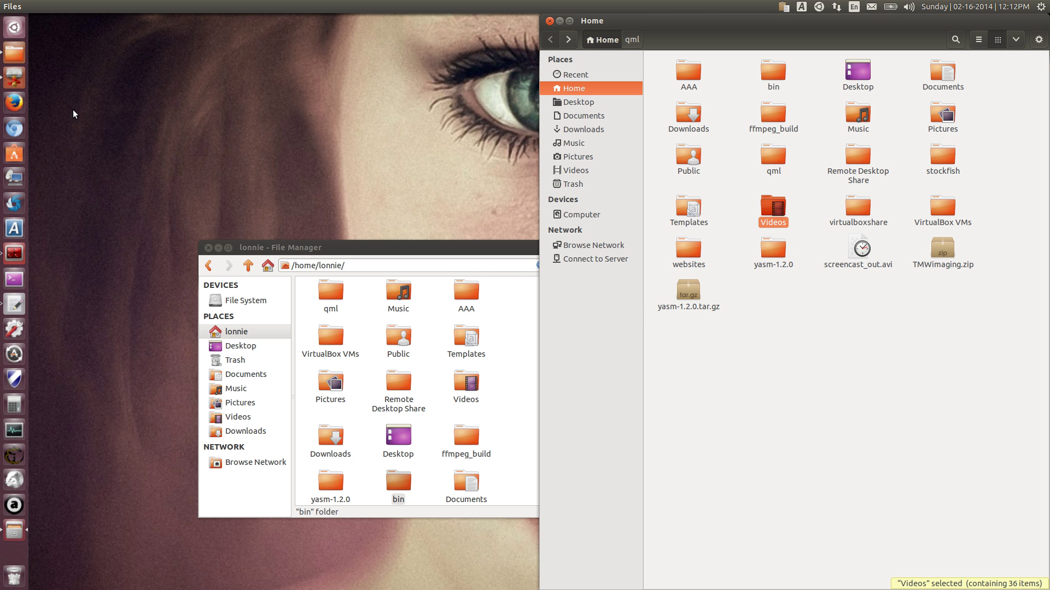
{"action": "left_click", "coordinate": [14, 53]}
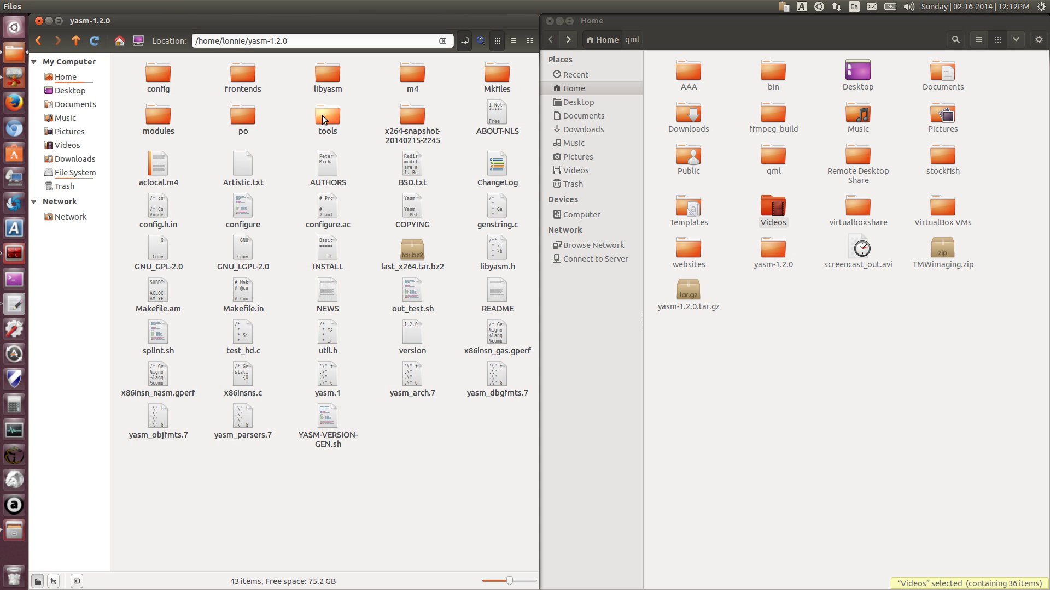
{"action": "right_click", "coordinate": [323, 116]}
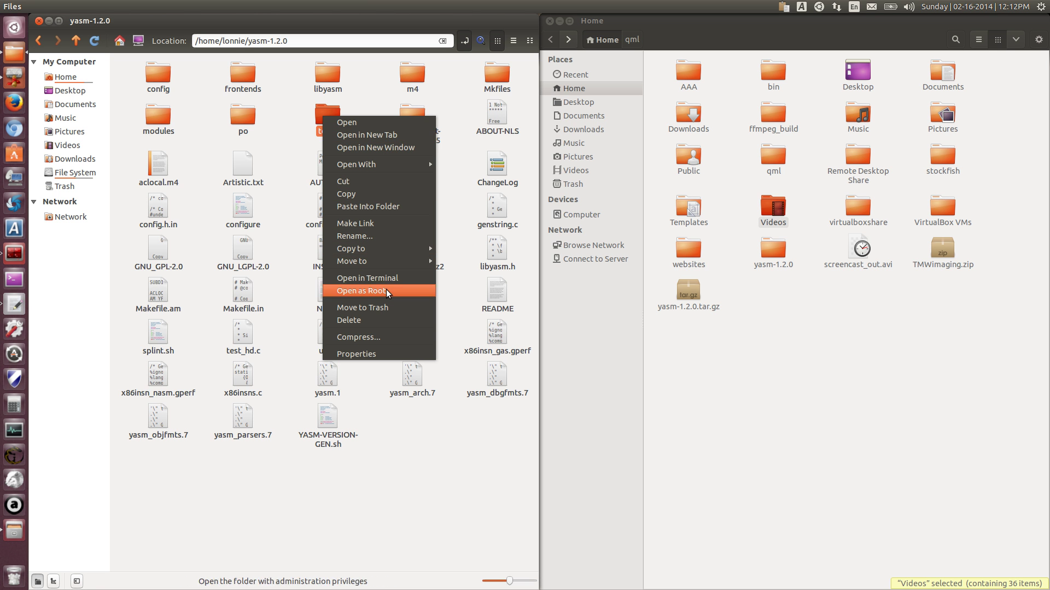
{"action": "right_click", "coordinate": [766, 212]}
{"action": "right_click", "coordinate": [777, 209]}
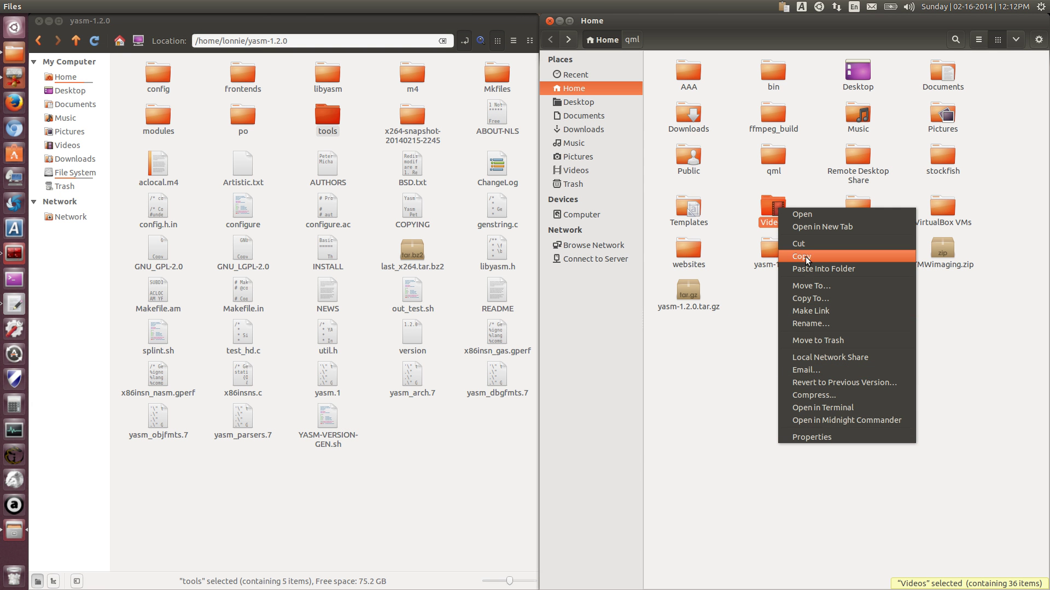
{"action": "left_click", "coordinate": [736, 221]}
{"action": "left_click", "coordinate": [361, 167]}
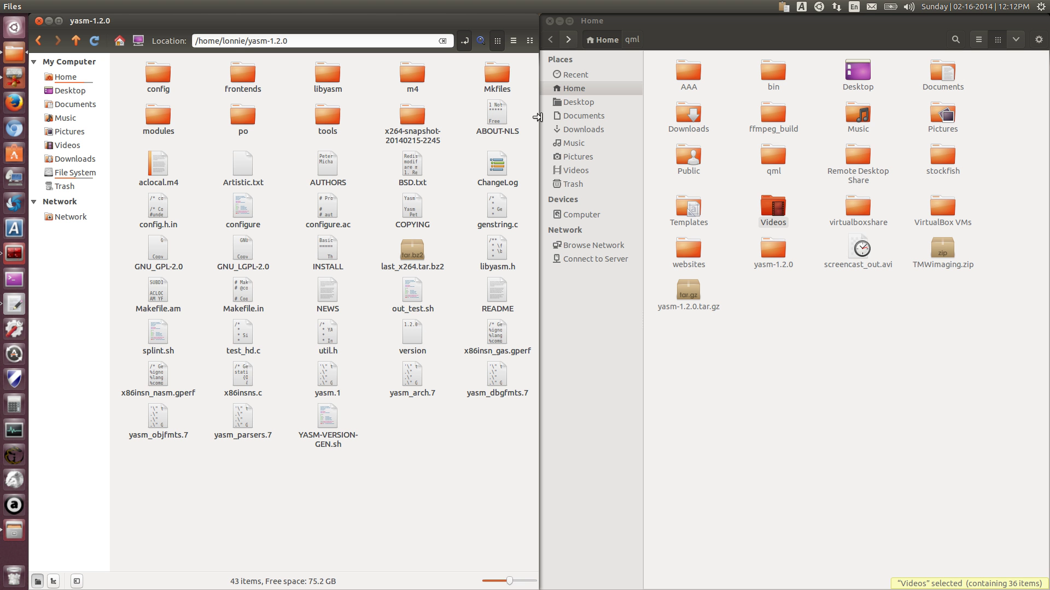
Step: Minimize Nautilus, float the Nemo yasm-1.2.0 window, then close the Nemo and Thunar windows
{"action": "left_click", "coordinate": [560, 21]}
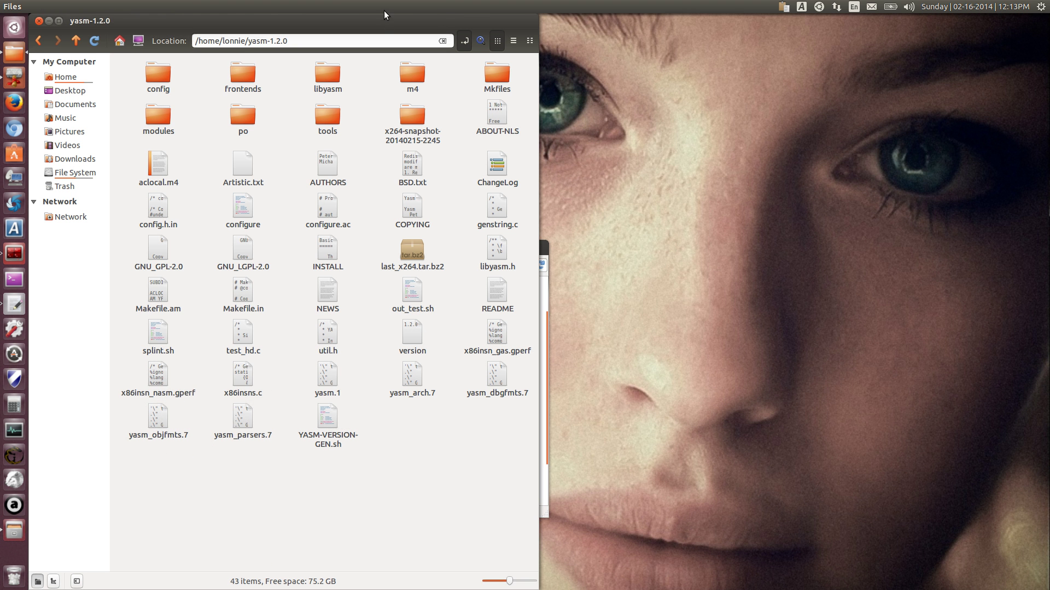
{"action": "left_click_drag", "start_coordinate": [383, 14], "coordinate": [719, 129]}
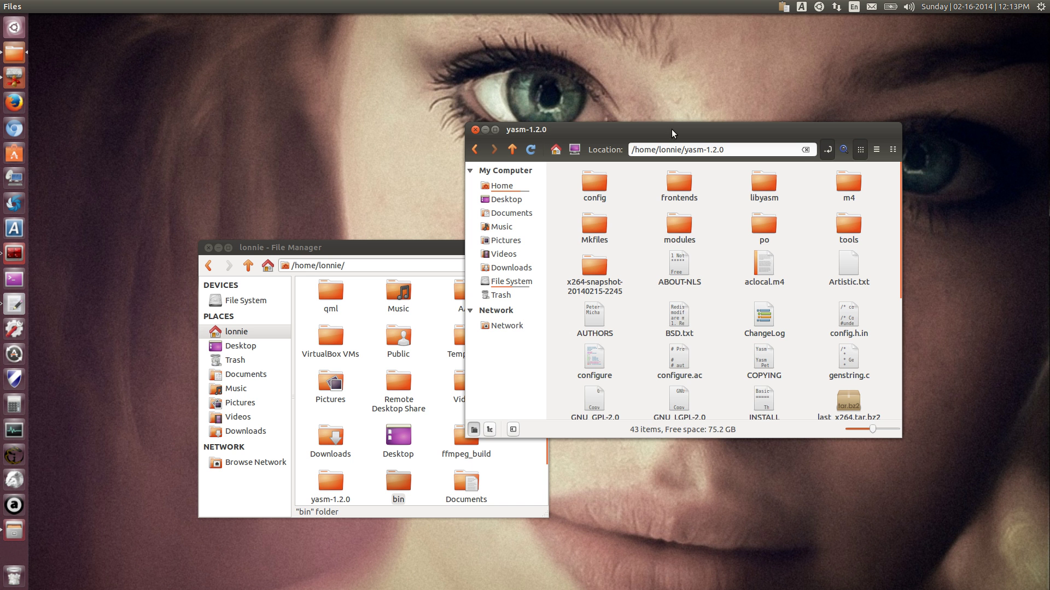
{"action": "left_click_drag", "start_coordinate": [671, 129], "coordinate": [768, 139]}
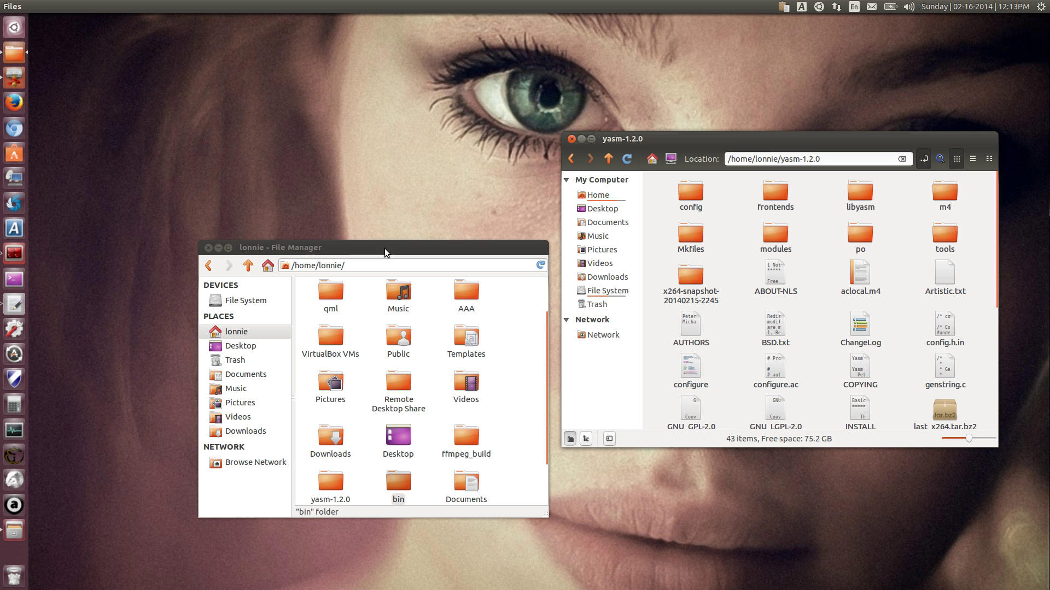
{"action": "left_click_drag", "start_coordinate": [727, 137], "coordinate": [728, 138]}
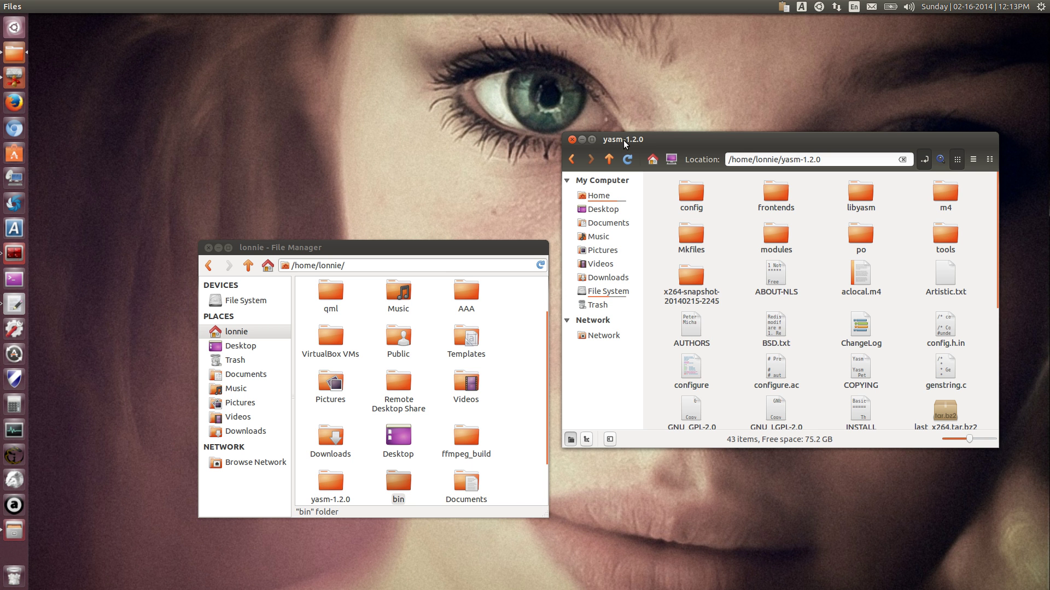
{"action": "left_click", "coordinate": [572, 138]}
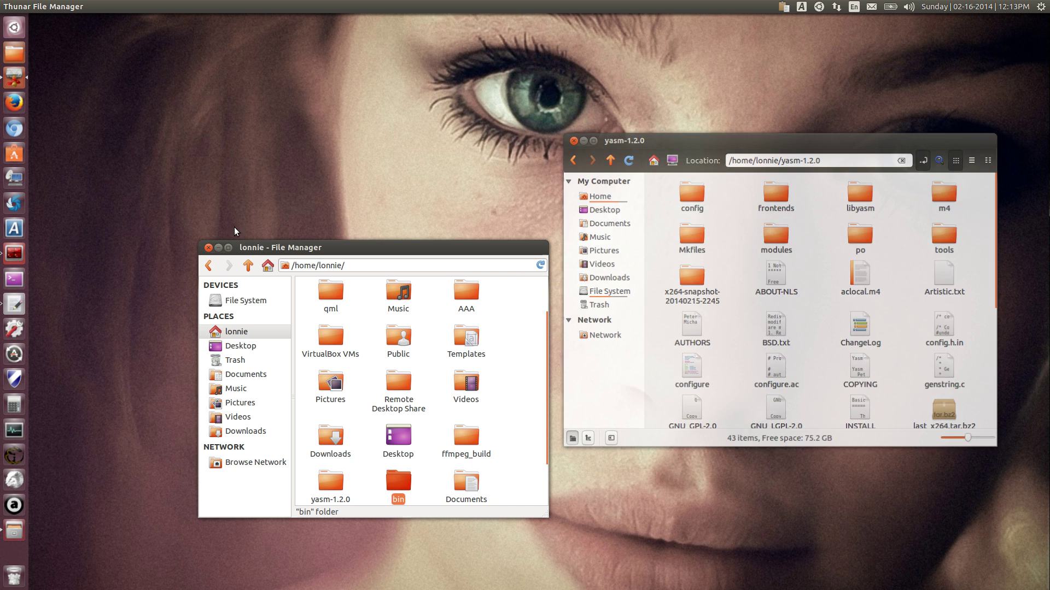
{"action": "left_click", "coordinate": [209, 248]}
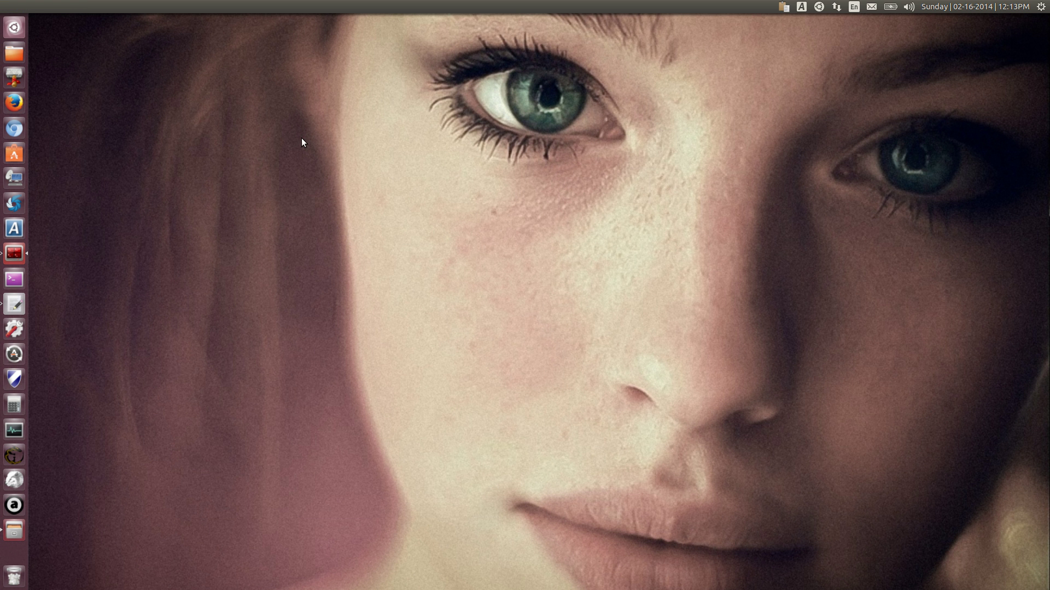